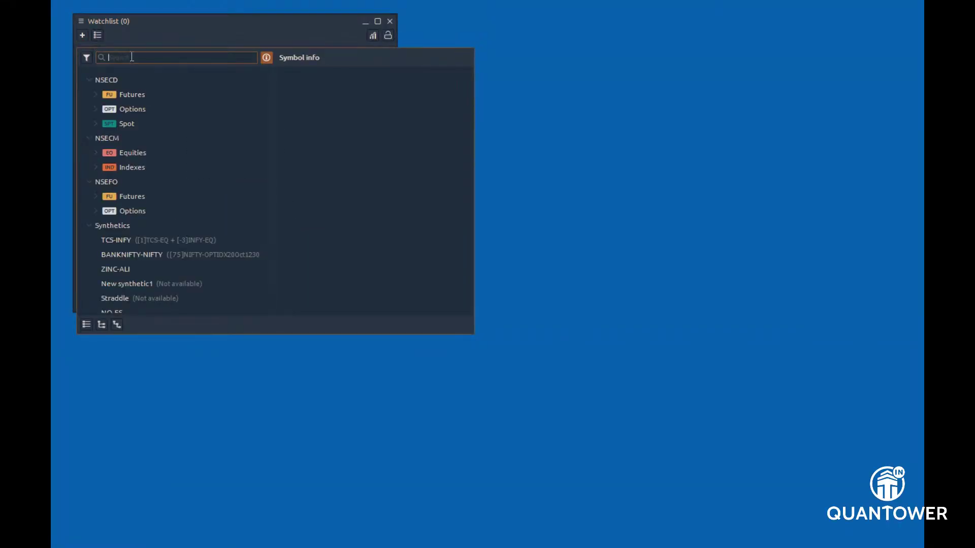
Search for and add AXISBANK-EQ and ADANIPORTS-EQ to the empty watchlist
text(AXISBANK)
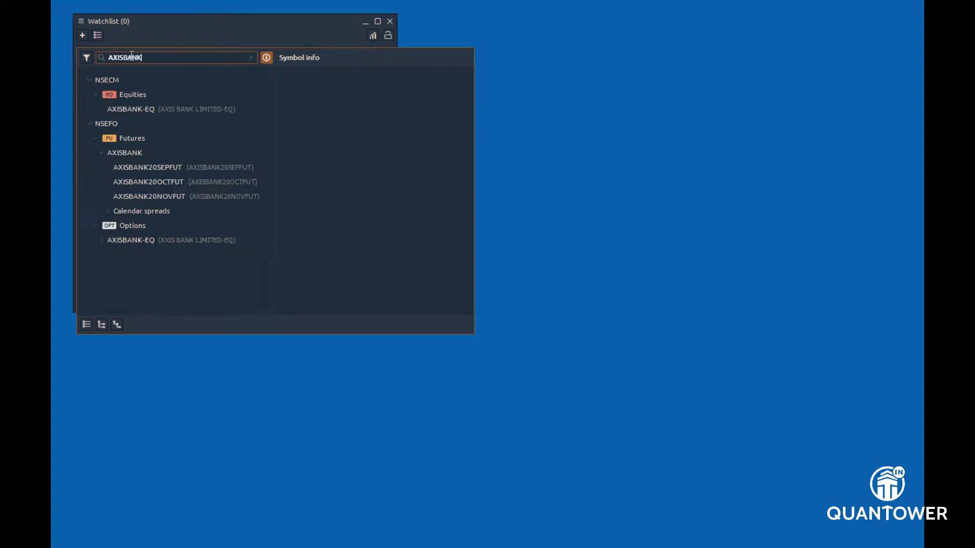
double_click(140, 109)
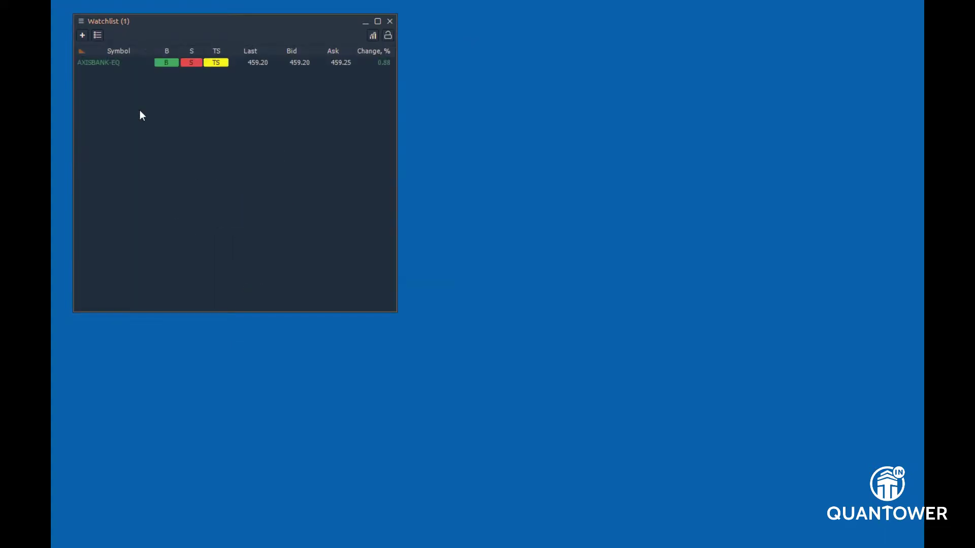
click(84, 38)
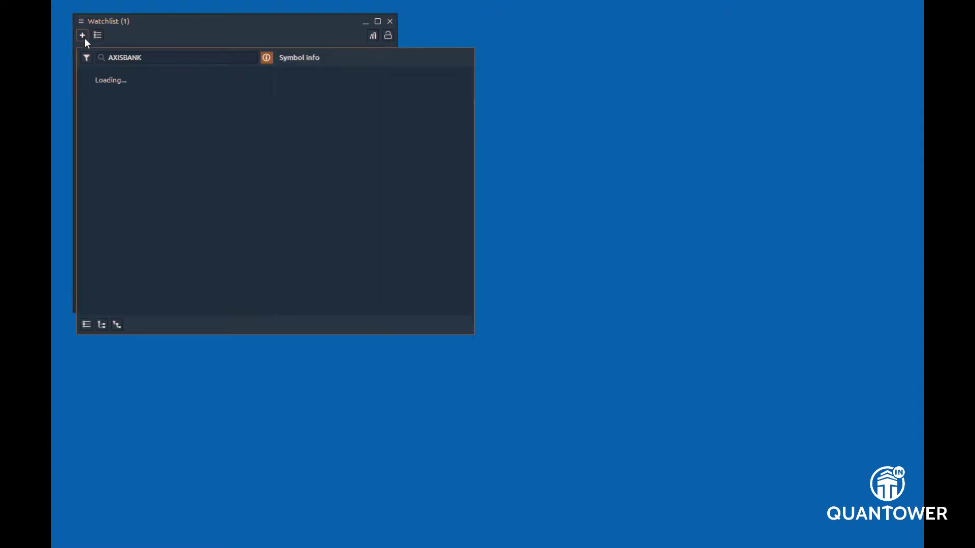
click(116, 57)
text(ALA)
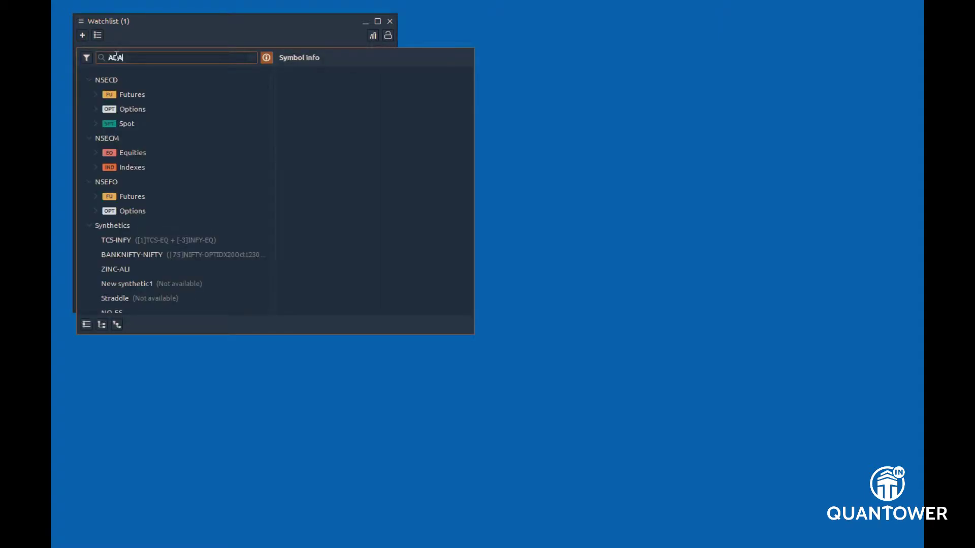
text(NIPORT)
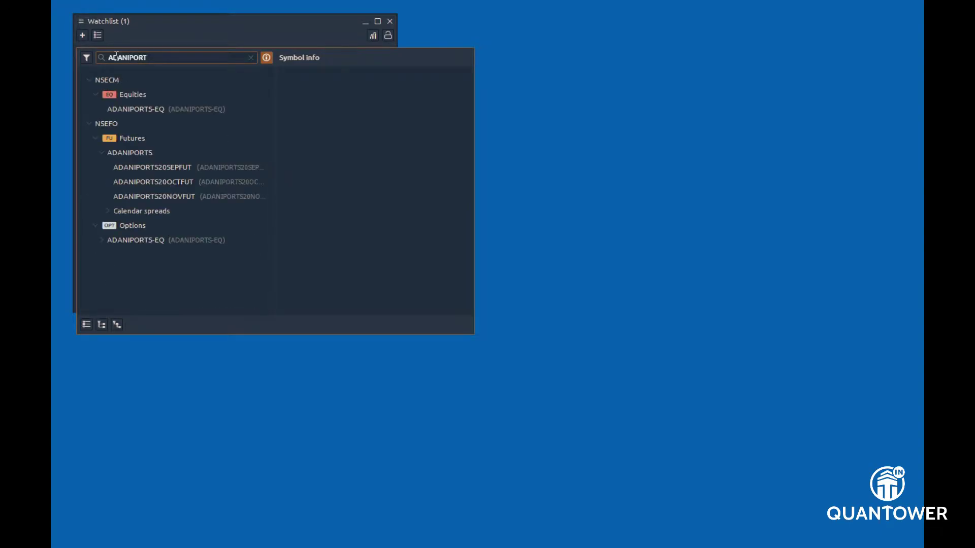
click(151, 109)
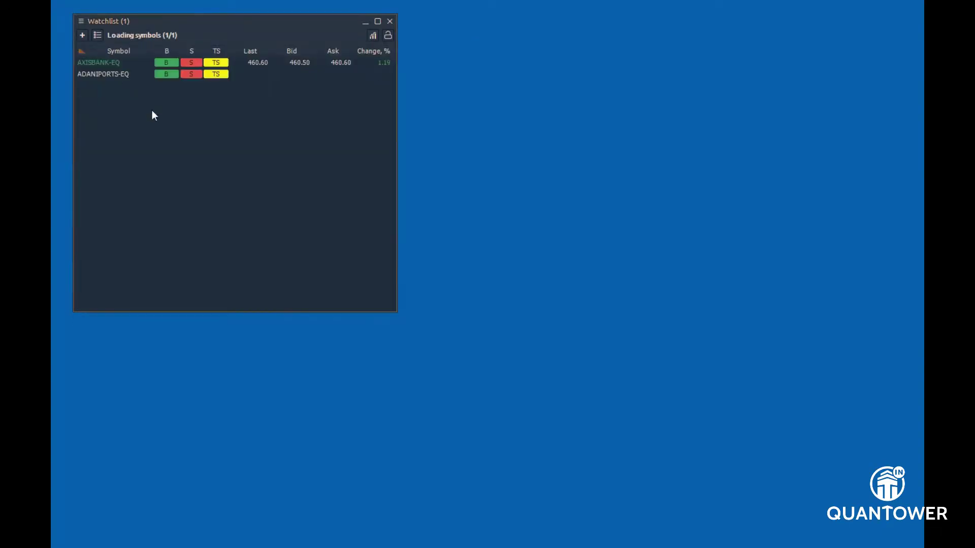
Search 'HDFC' and add several selected HDFC equities to the watchlist together
click(81, 37)
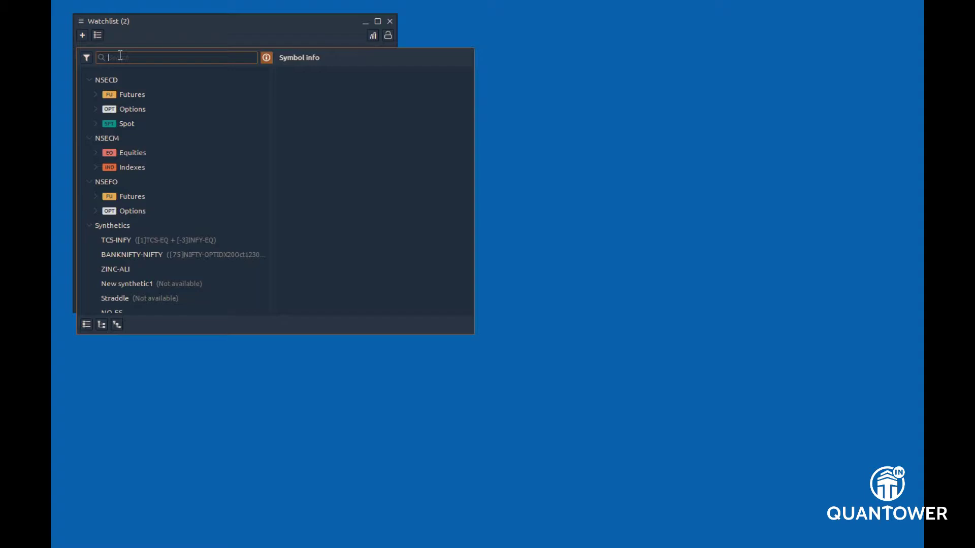
text(HDFC)
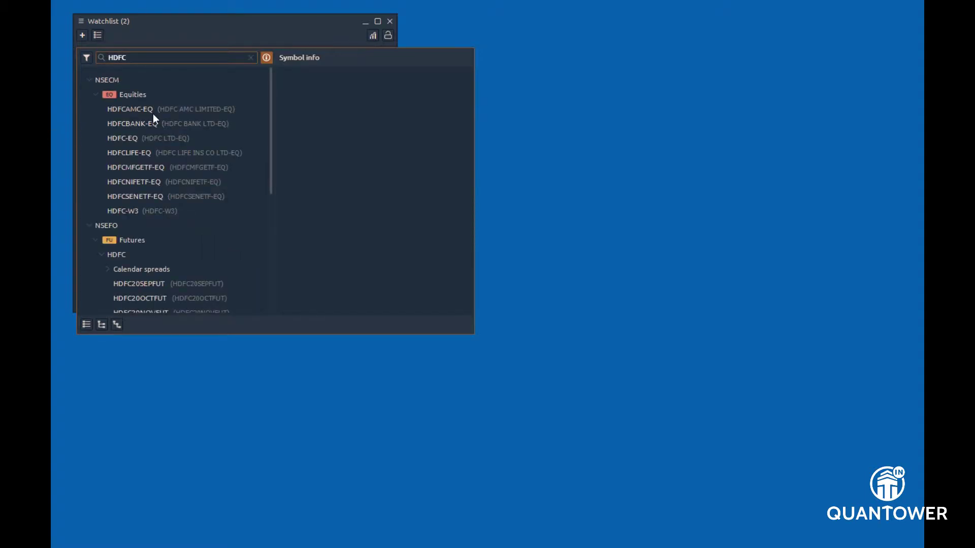
drag(153, 116, 146, 143)
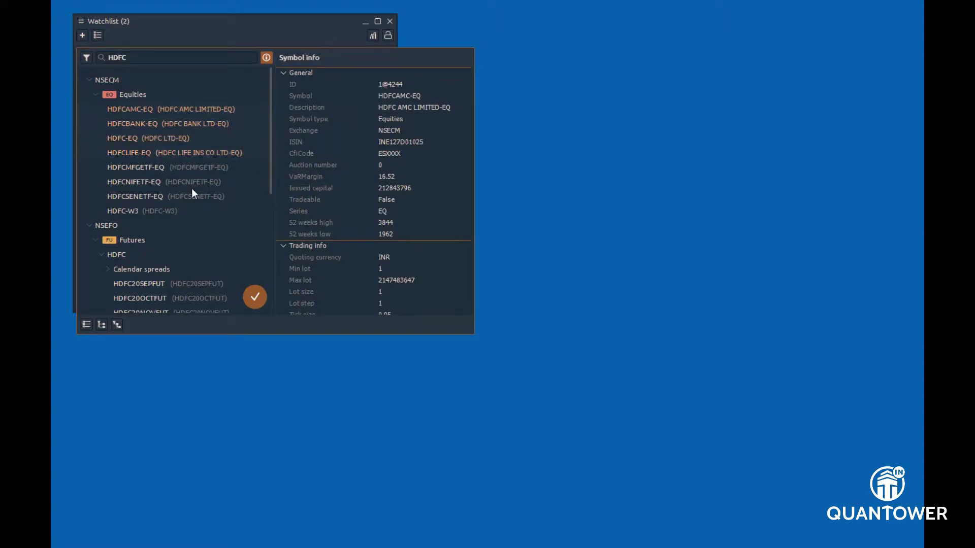
click(254, 300)
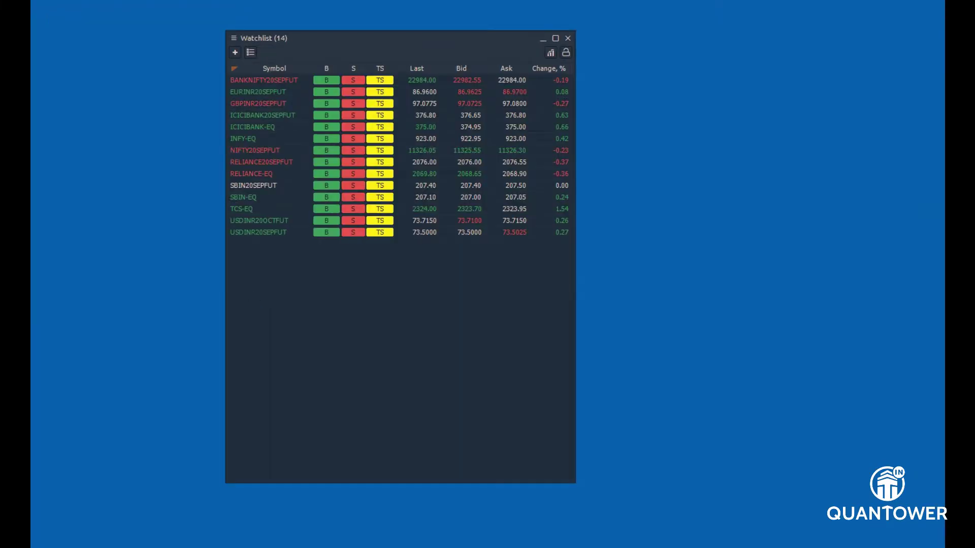
Save the current 14-symbol watchlist as a new list named 'Mywatchlist'
click(249, 52)
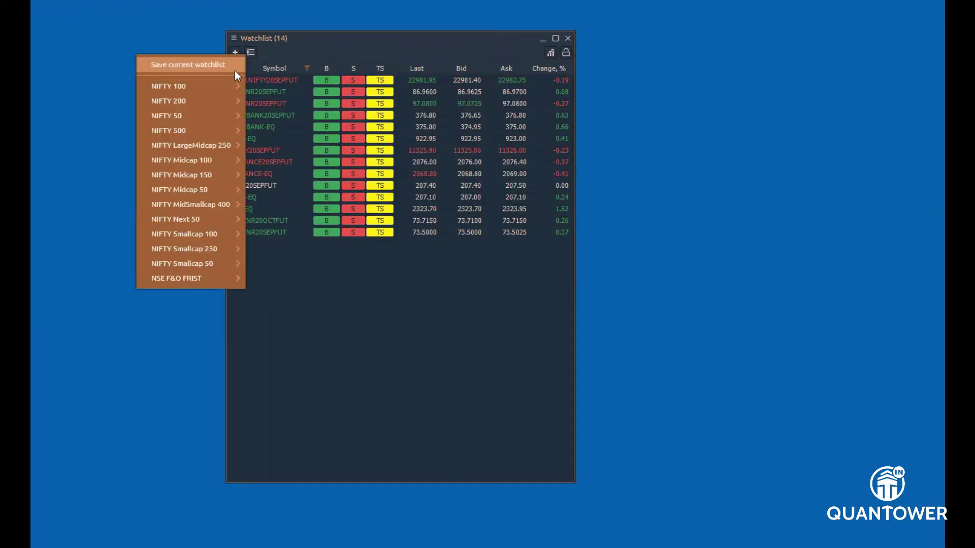
click(207, 70)
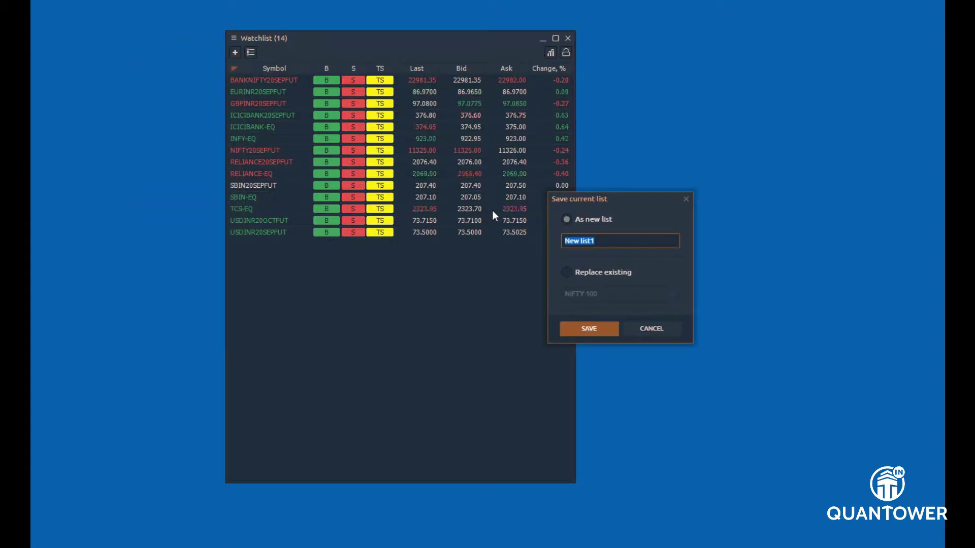
text(Myw)
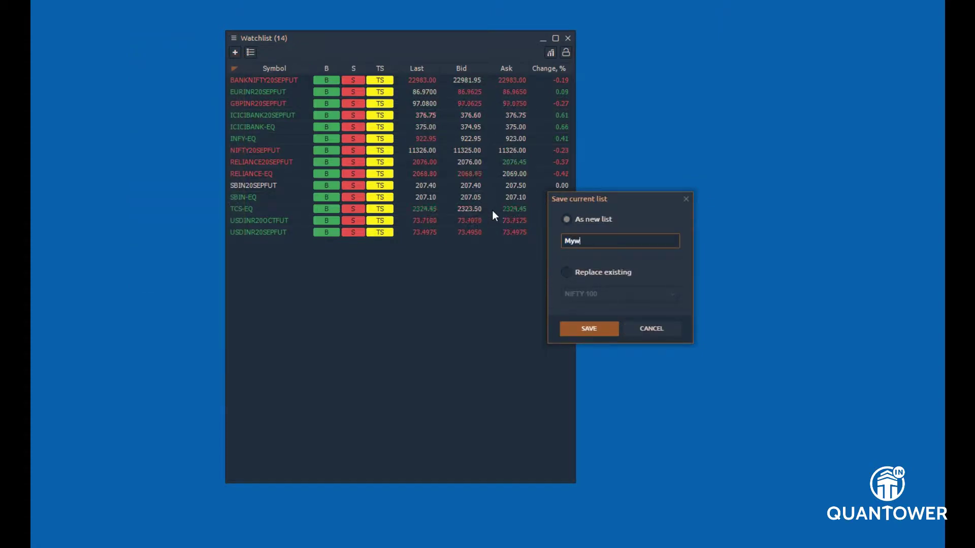
text(atchlist)
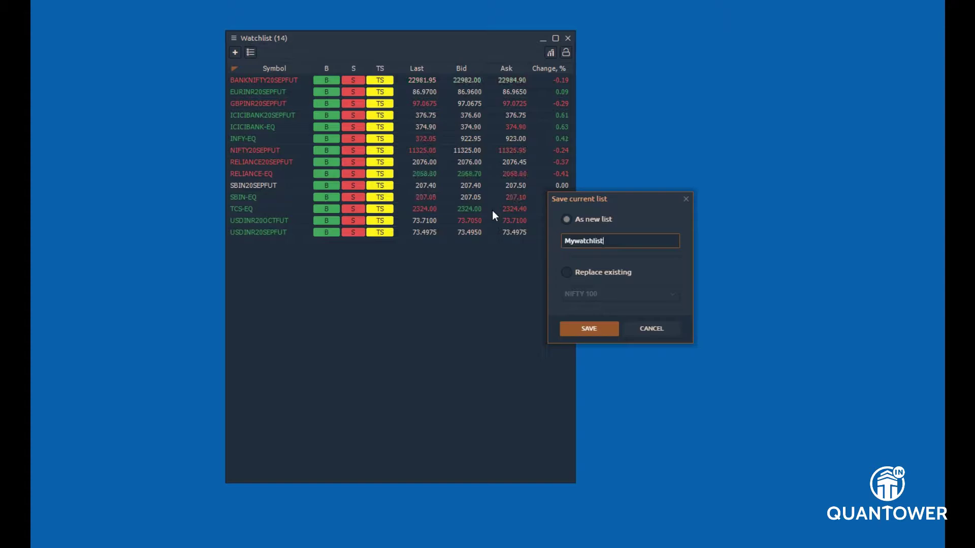
click(594, 328)
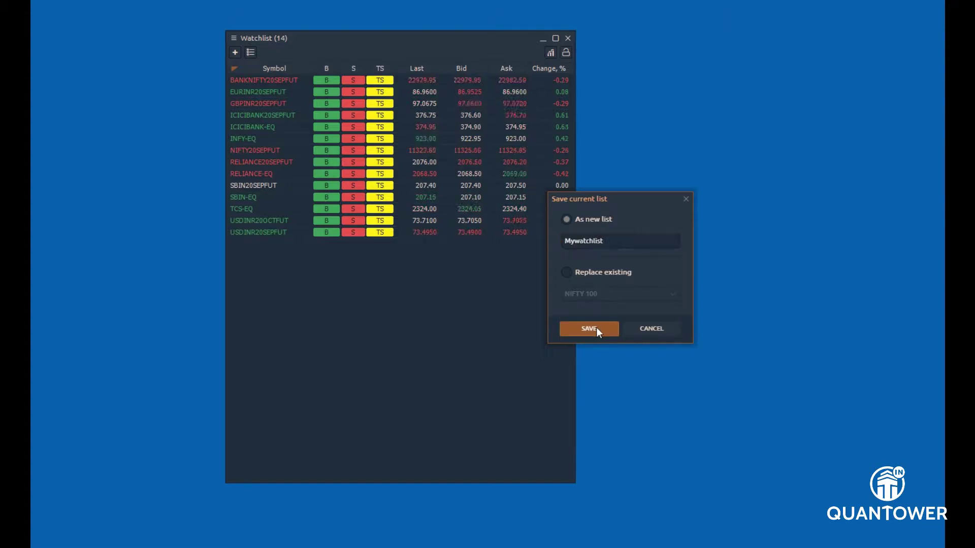
Close the save dialog and check that Mywatchlist appears among the saved lists
click(596, 328)
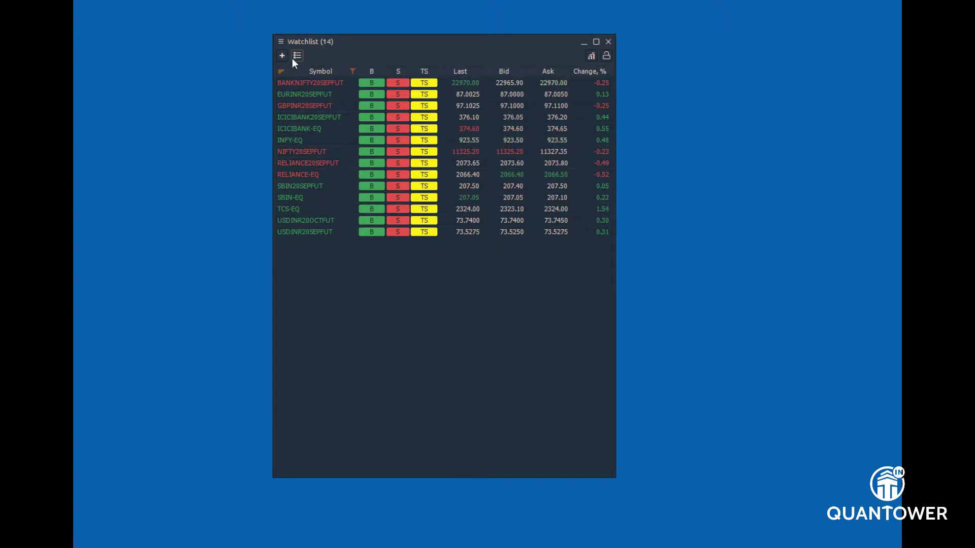
click(292, 58)
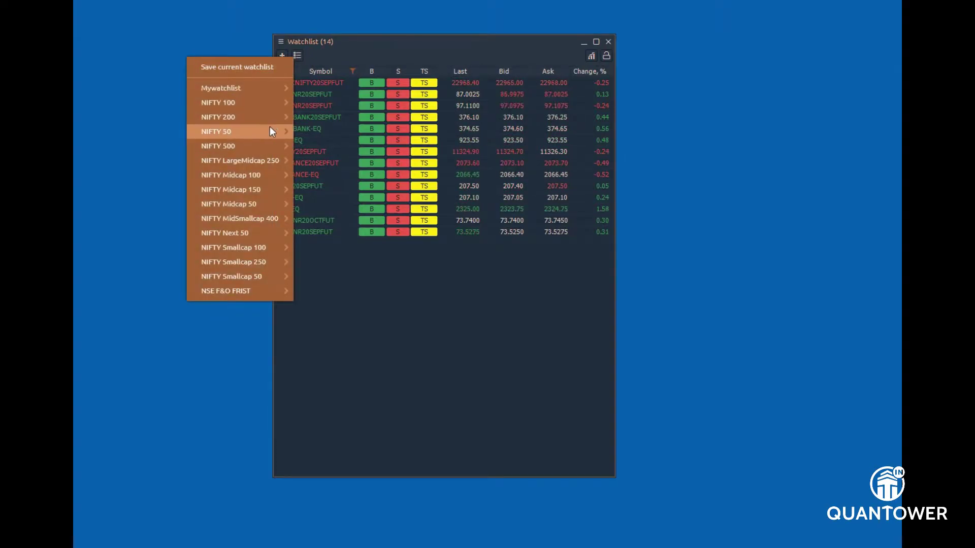
mouse_move(269, 127)
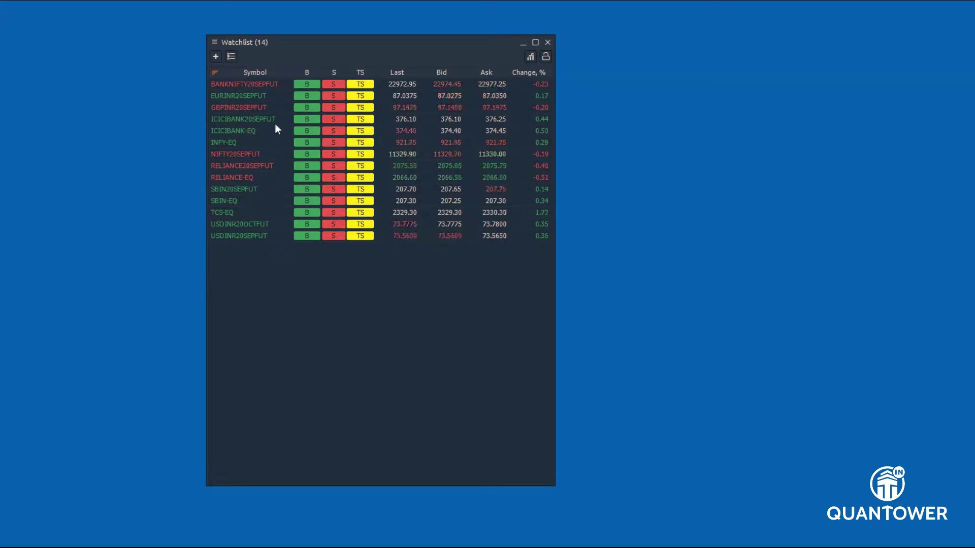
From the BANKNIFTY20SEPFUT row's context menu, browse to the Group by options
right_click(260, 87)
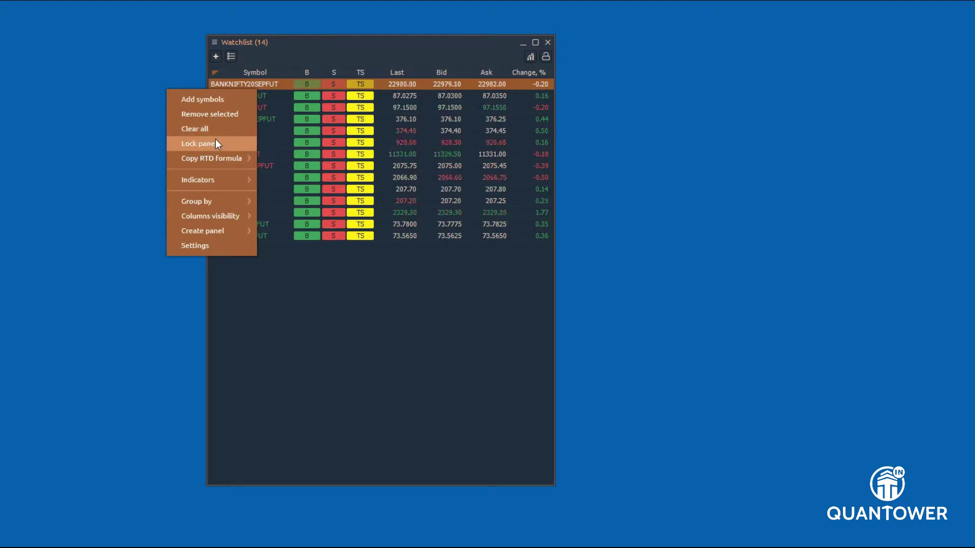
mouse_move(216, 158)
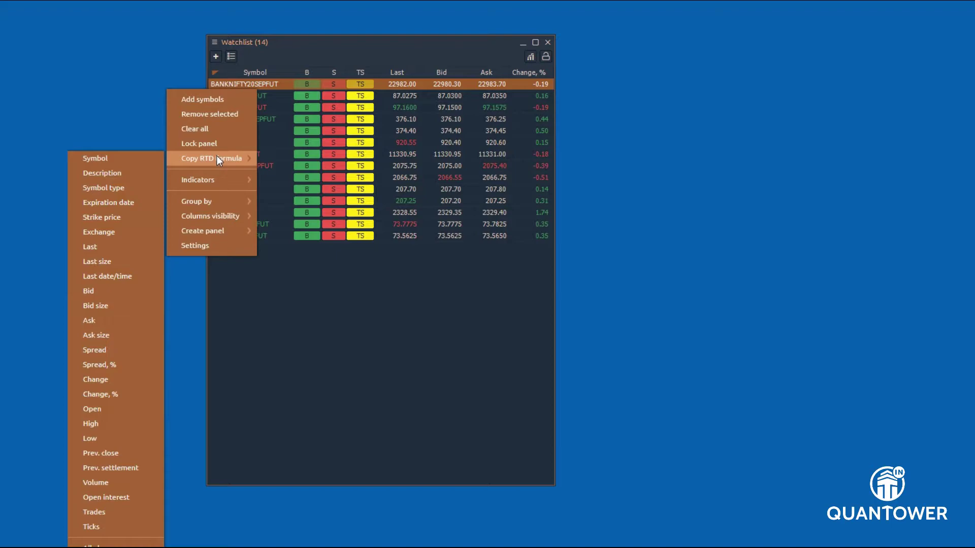
mouse_move(218, 181)
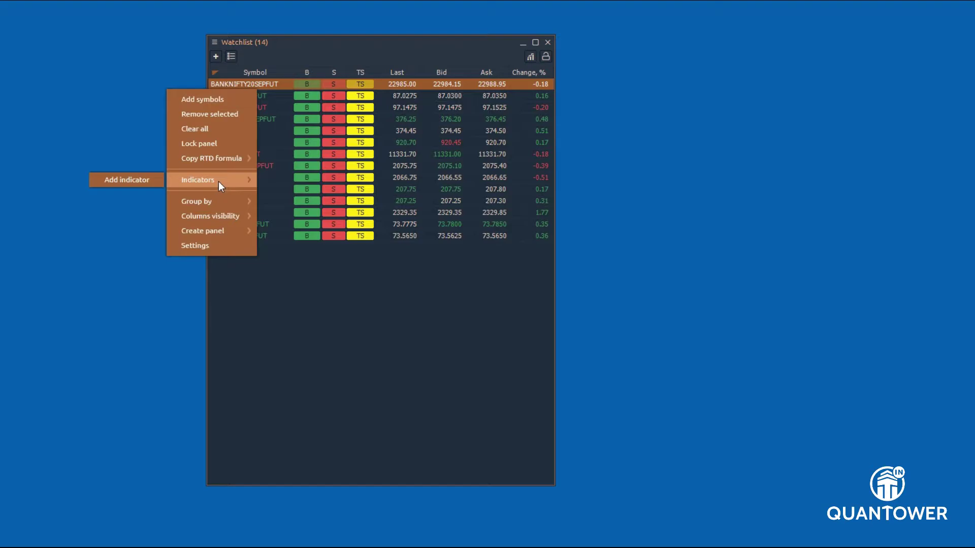
mouse_move(210, 200)
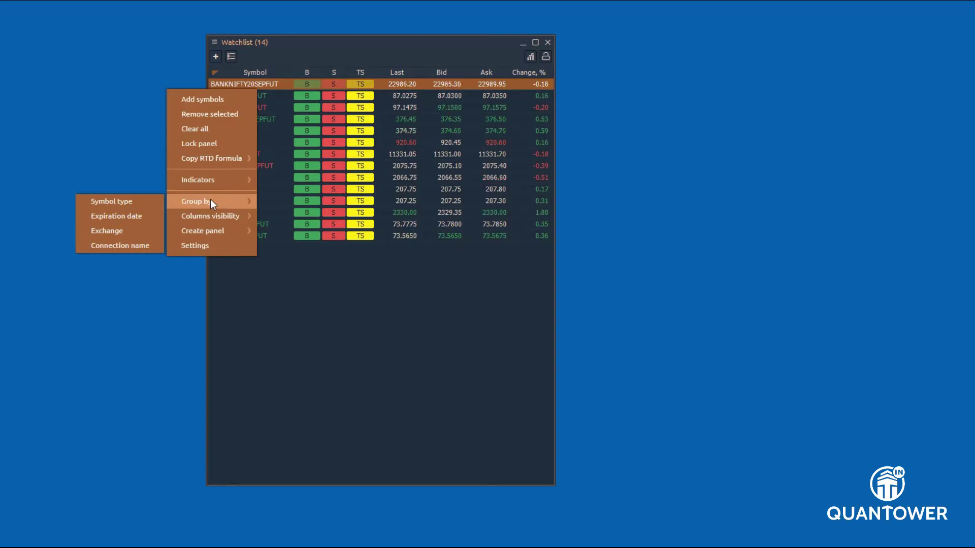
Group the watchlist by exchange and show the High and Low columns
click(113, 229)
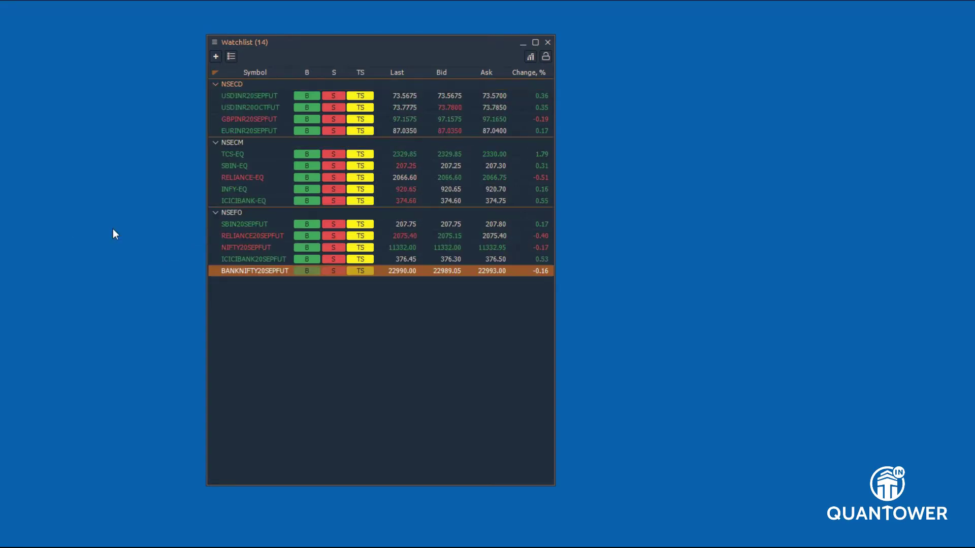
click(233, 155)
right_click(232, 155)
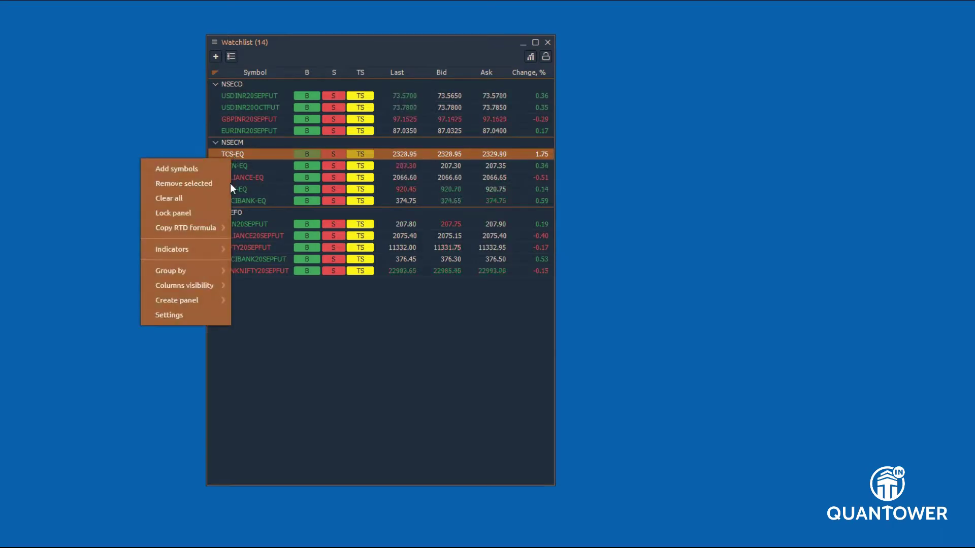
mouse_move(217, 287)
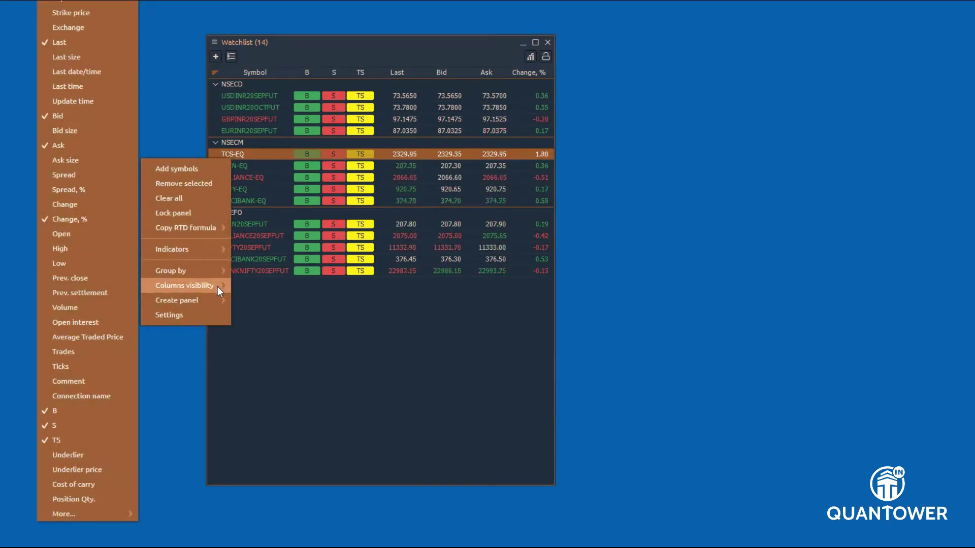
click(81, 250)
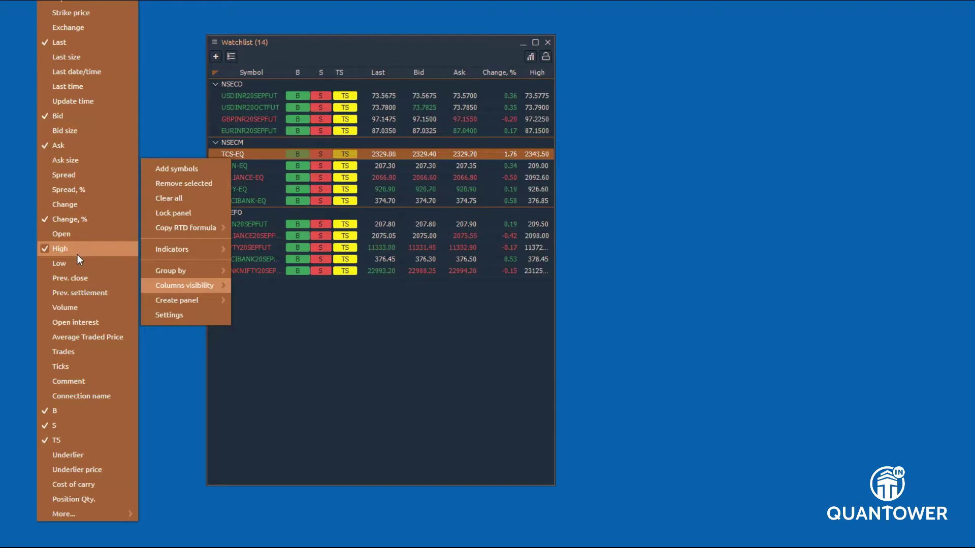
click(75, 262)
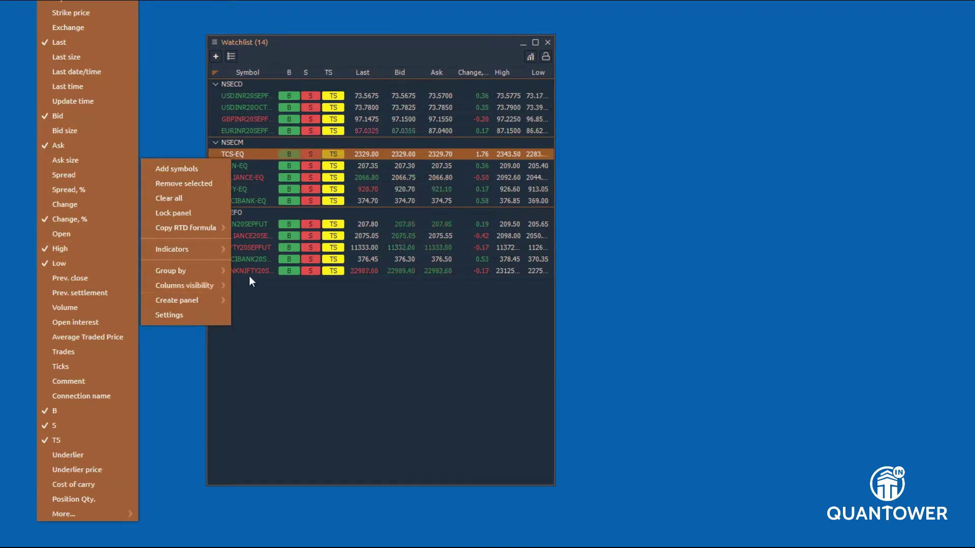
Open a Time & Sales panel for TCS-EQ and place it beside the watchlist
right_click(256, 152)
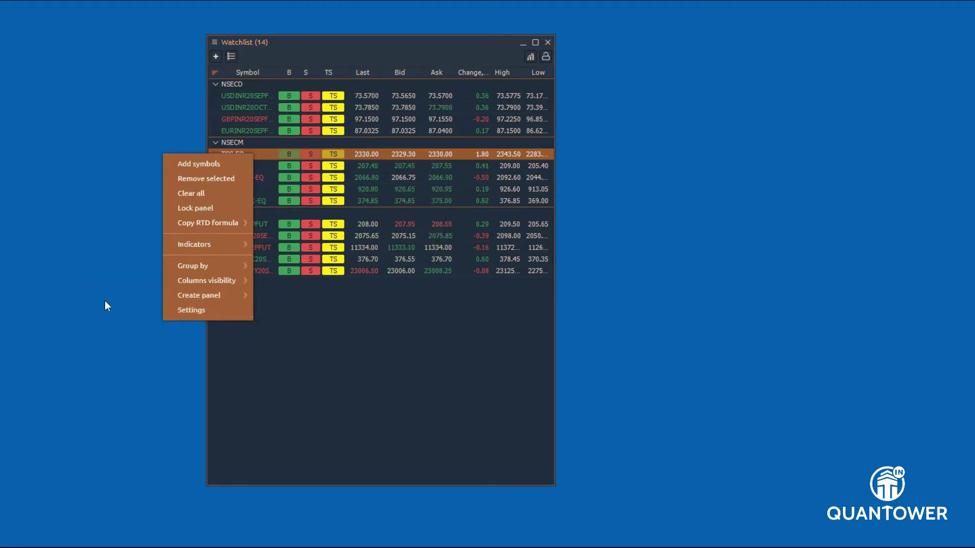
mouse_move(203, 292)
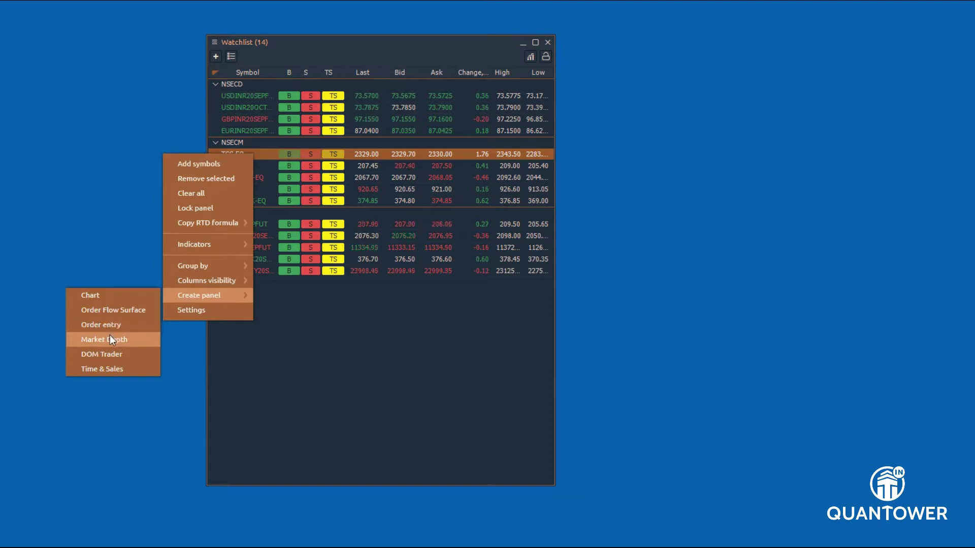
click(111, 369)
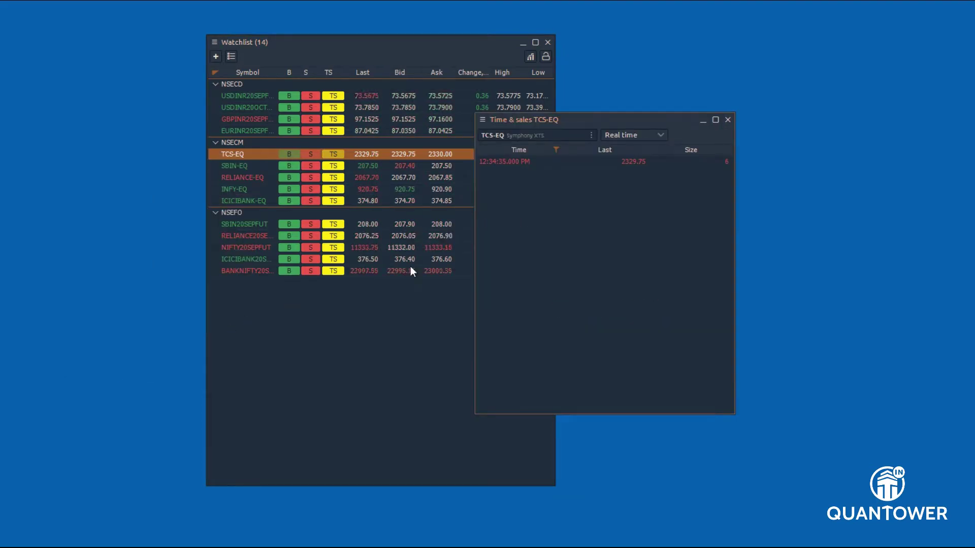
drag(607, 118, 689, 40)
drag(641, 336, 678, 249)
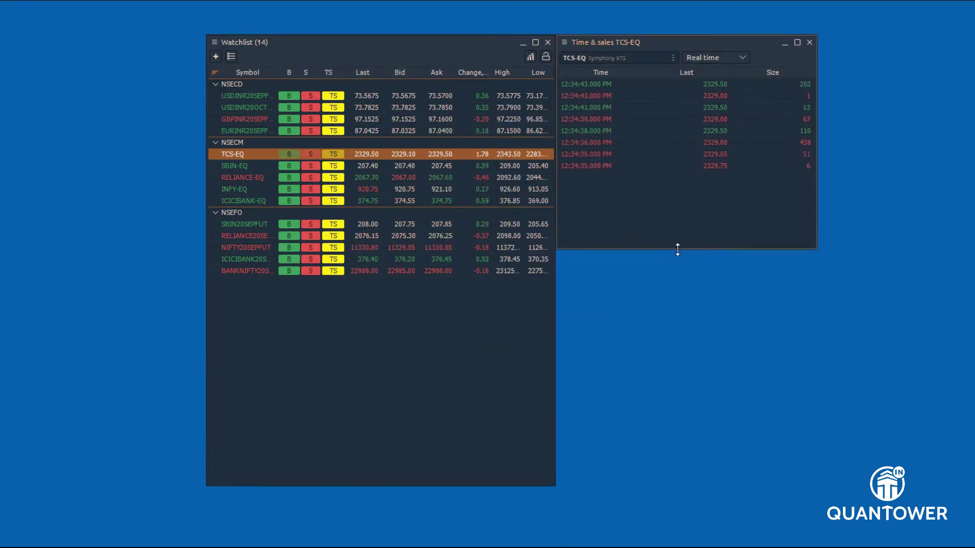
Open a Market depth panel for TCS-EQ and dock it below Time & Sales
right_click(252, 150)
click(99, 400)
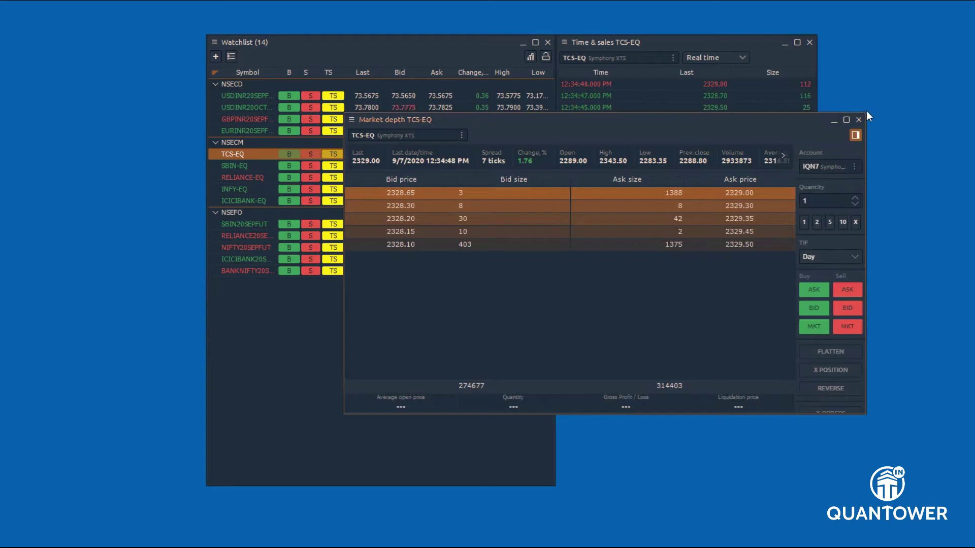
drag(866, 113, 605, 190)
drag(521, 196, 730, 254)
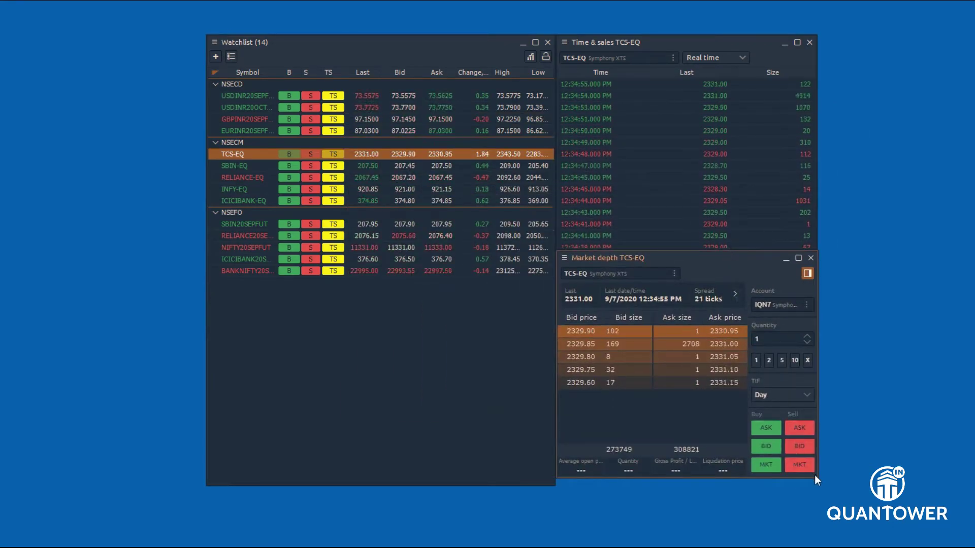
drag(814, 480, 814, 488)
Show the Last size, Change and Volume columns in the watchlist
right_click(250, 159)
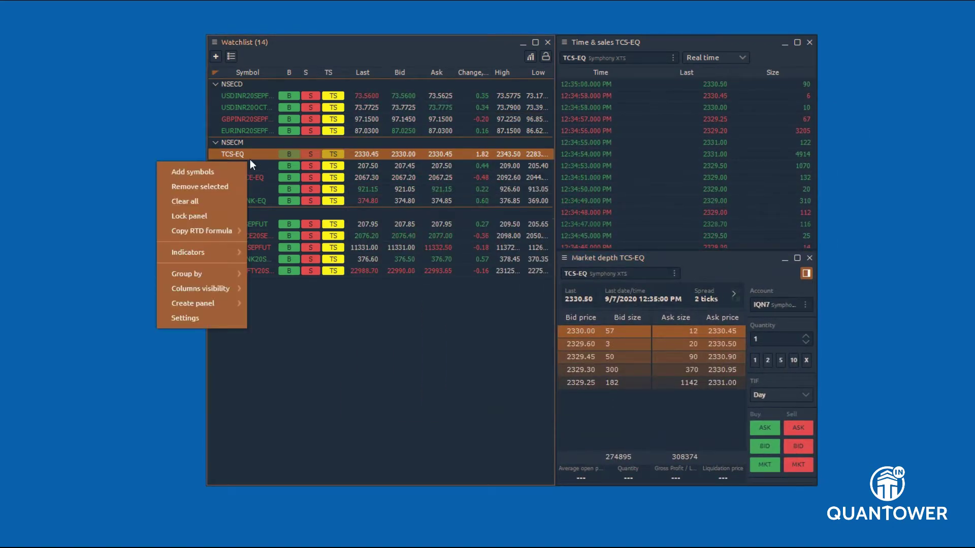
mouse_move(218, 300)
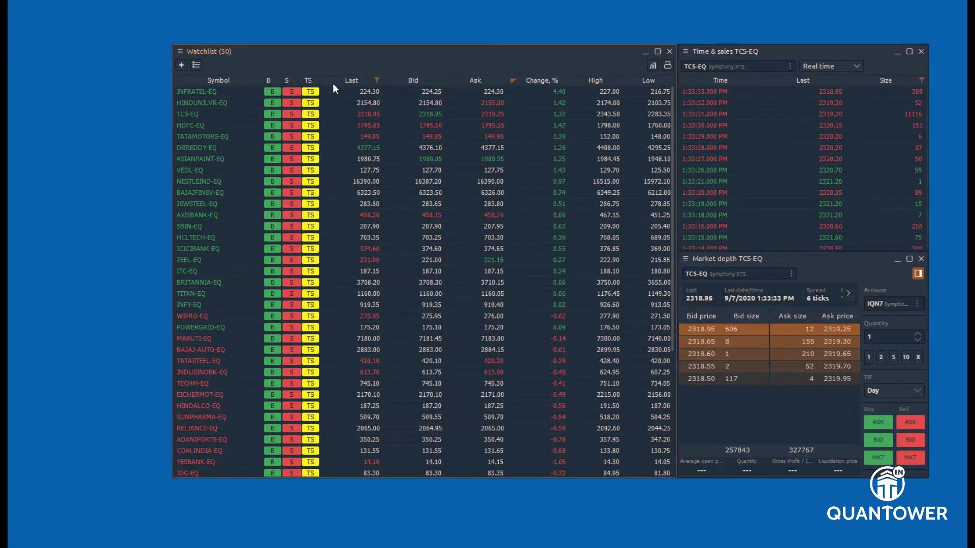
right_click(333, 83)
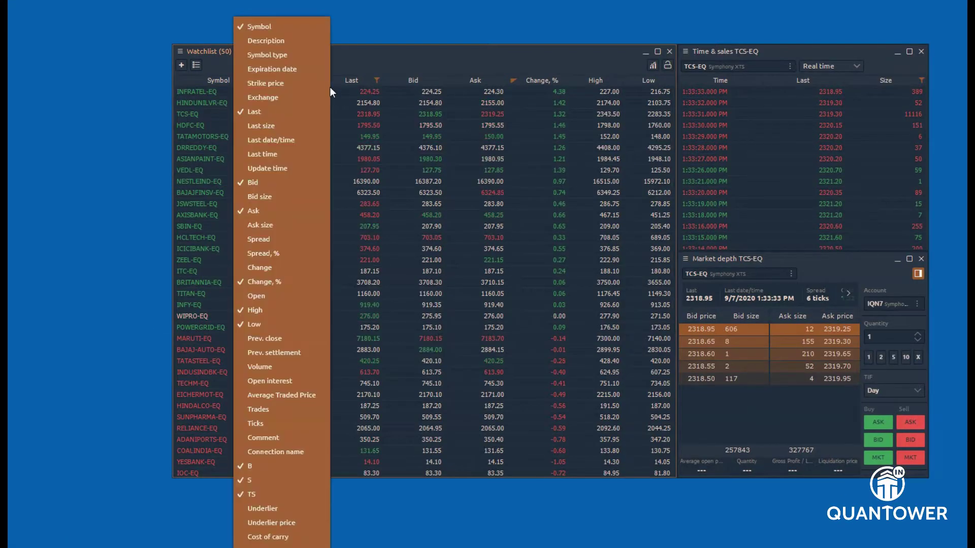
click(260, 125)
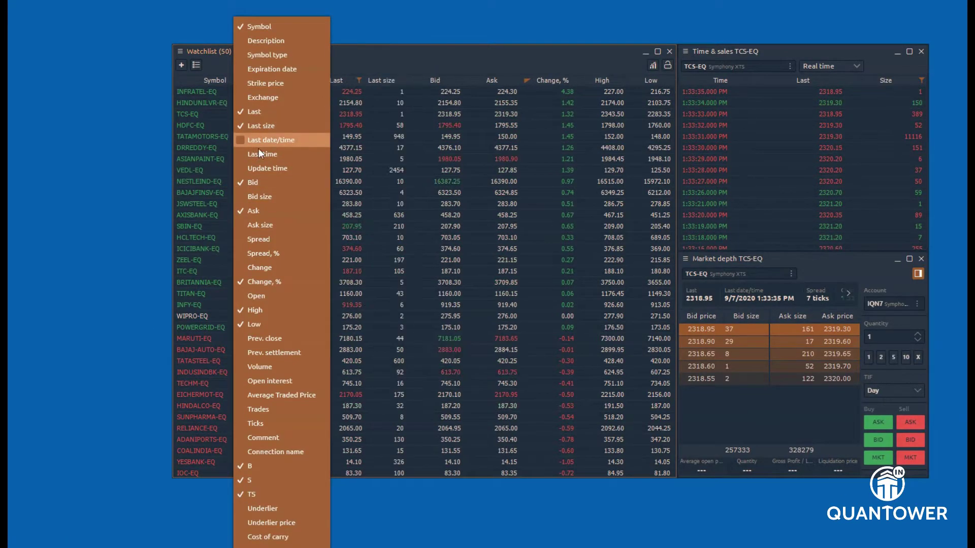
click(266, 268)
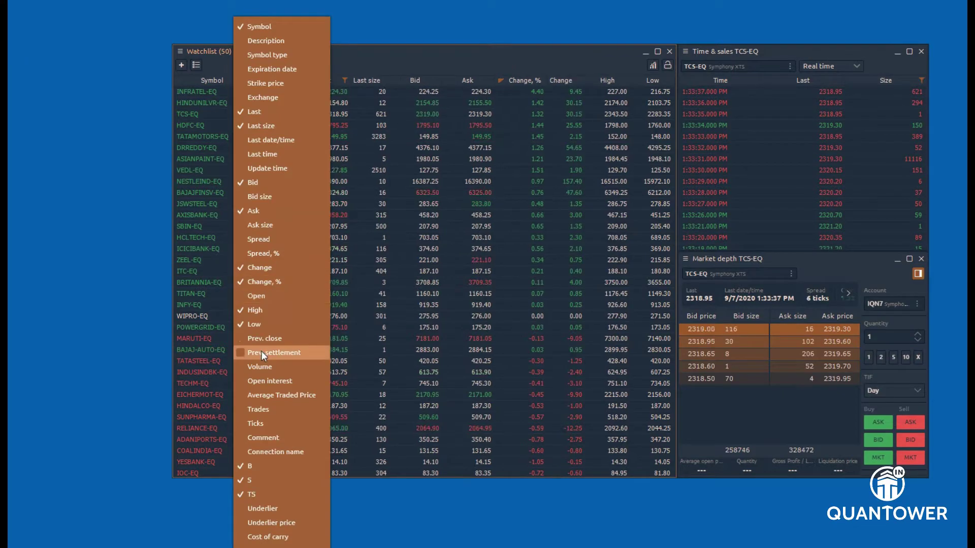
click(257, 369)
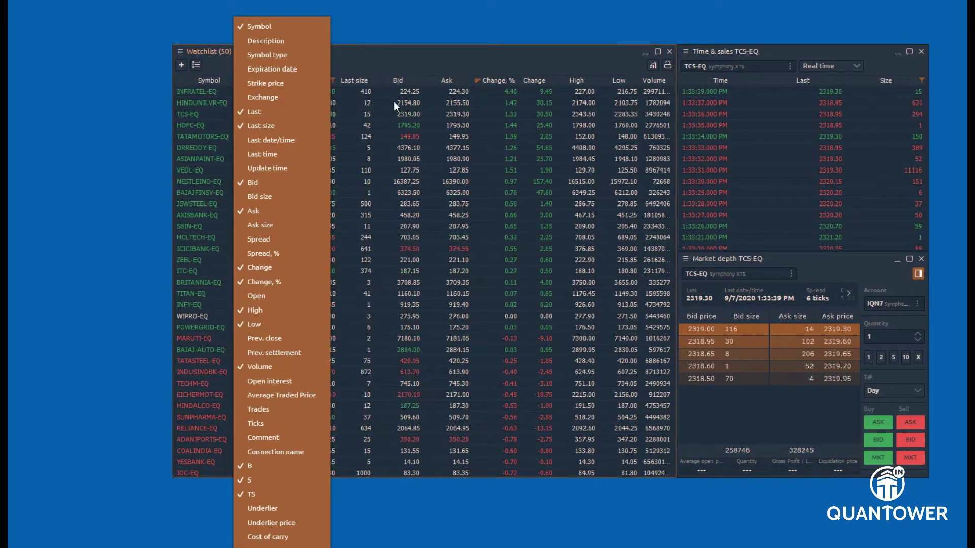
click(409, 54)
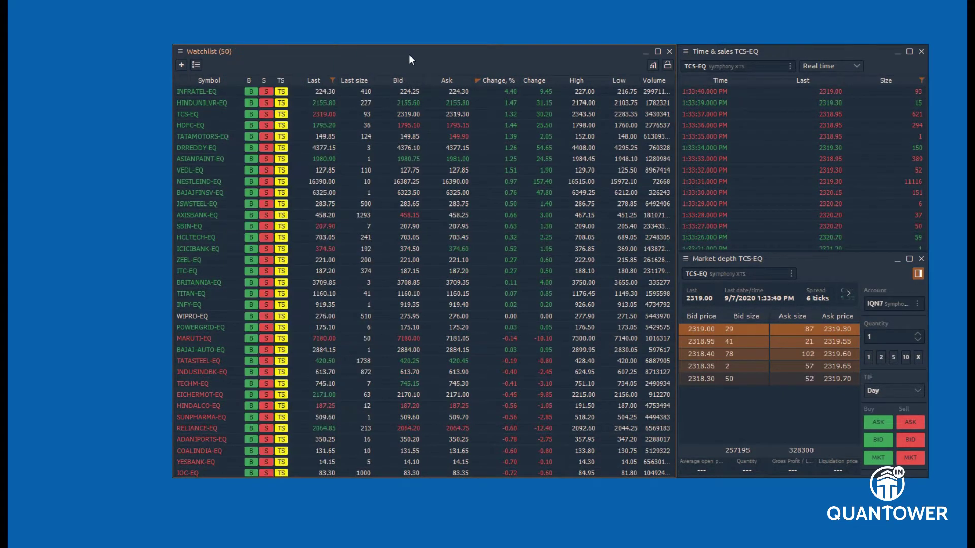
Sort the watchlist by Change %, then Change, and finally by Volume
click(499, 81)
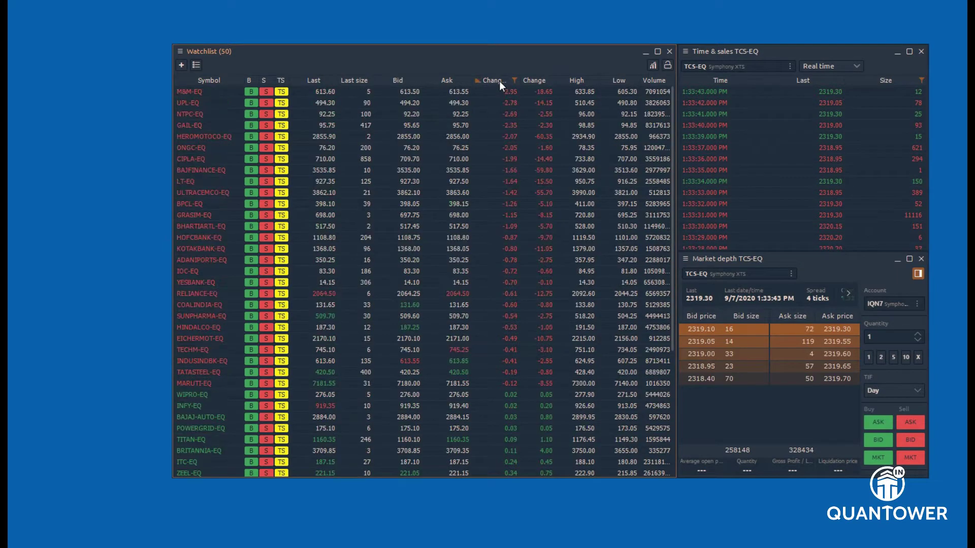
click(499, 81)
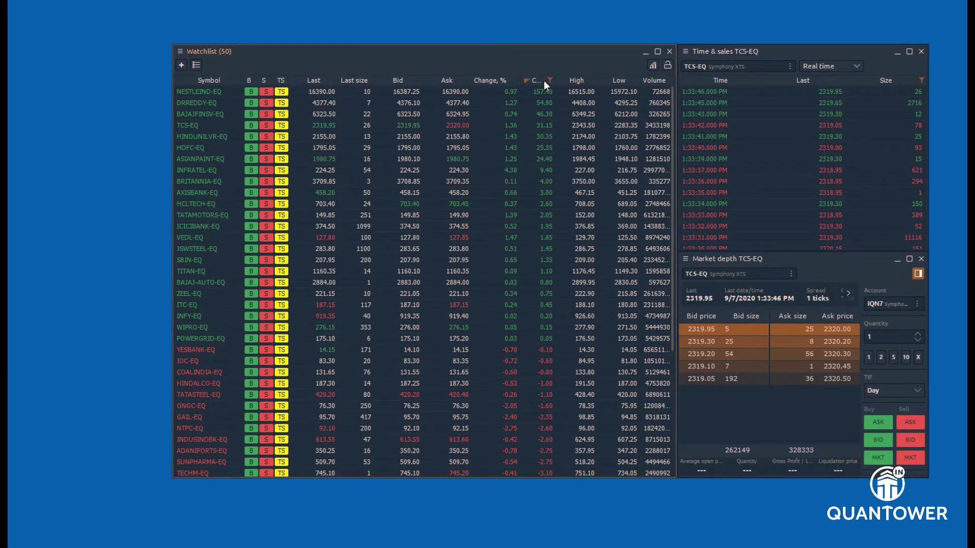
click(543, 80)
click(654, 80)
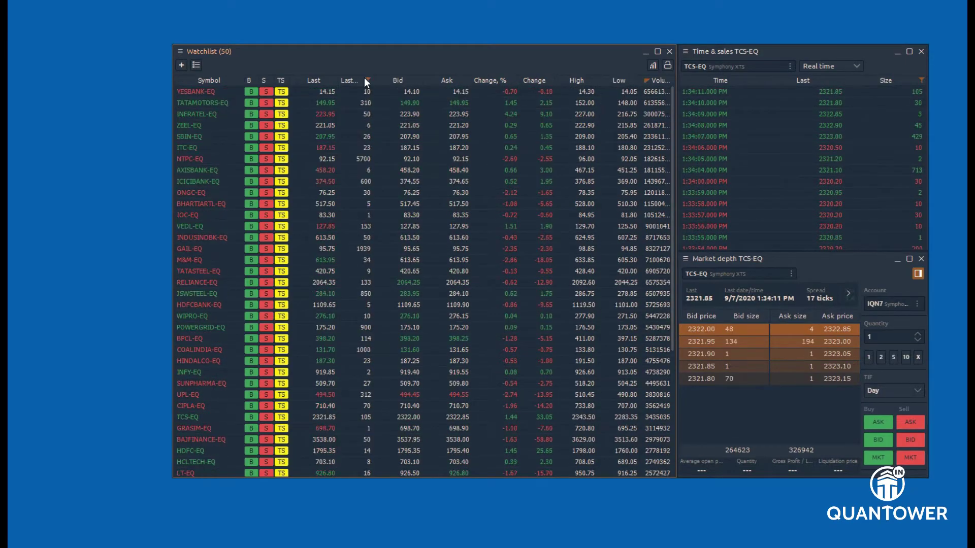
click(368, 80)
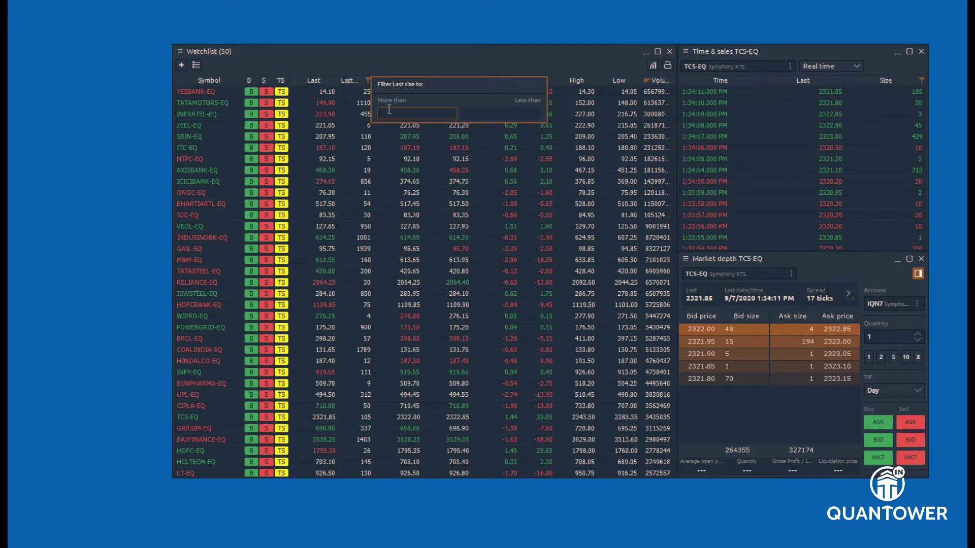
click(389, 110)
text(2000)
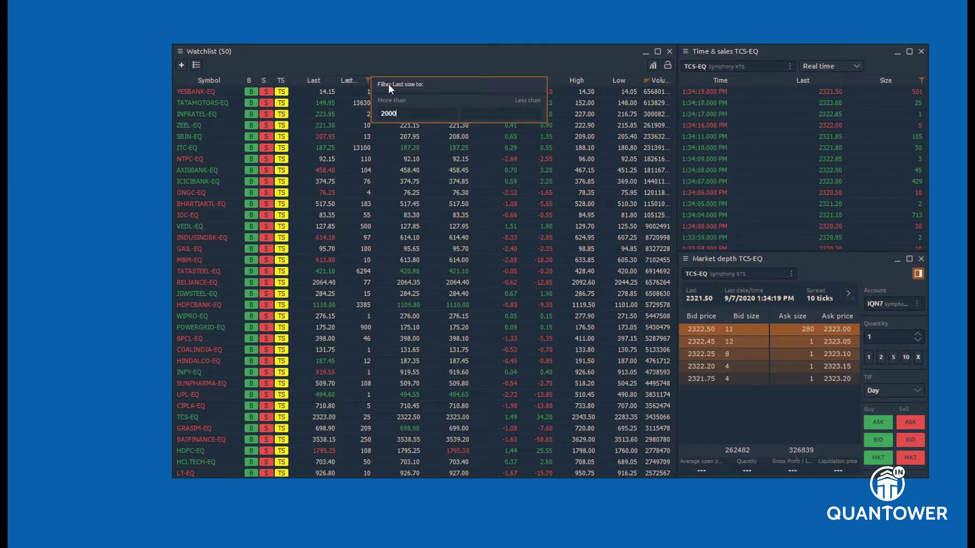
click(411, 66)
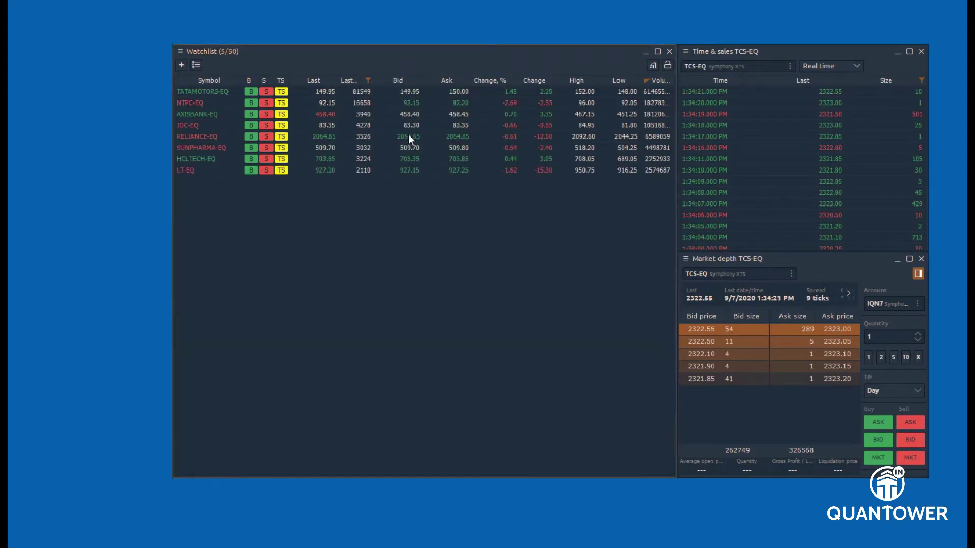
click(369, 81)
click(379, 91)
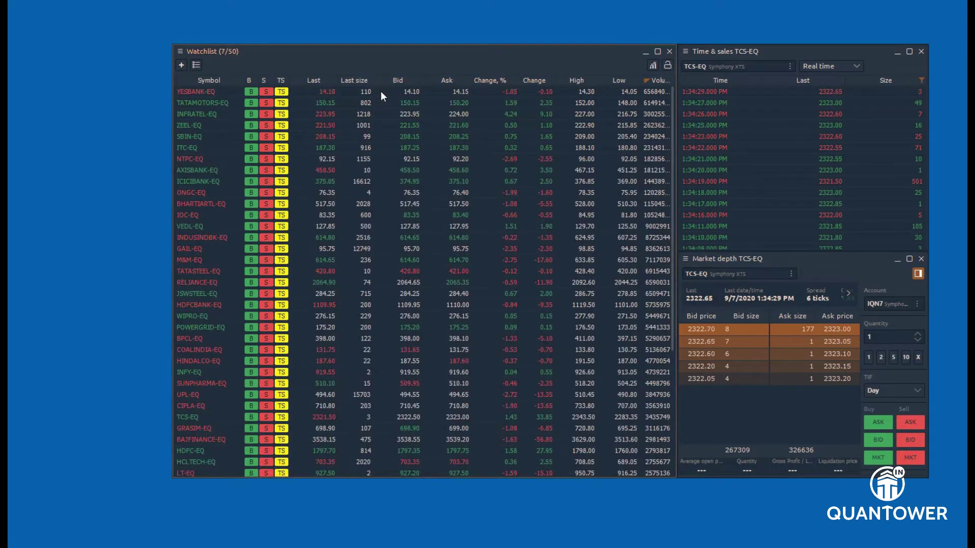
Link the watchlist and Time & sales panels to the red link group
click(180, 51)
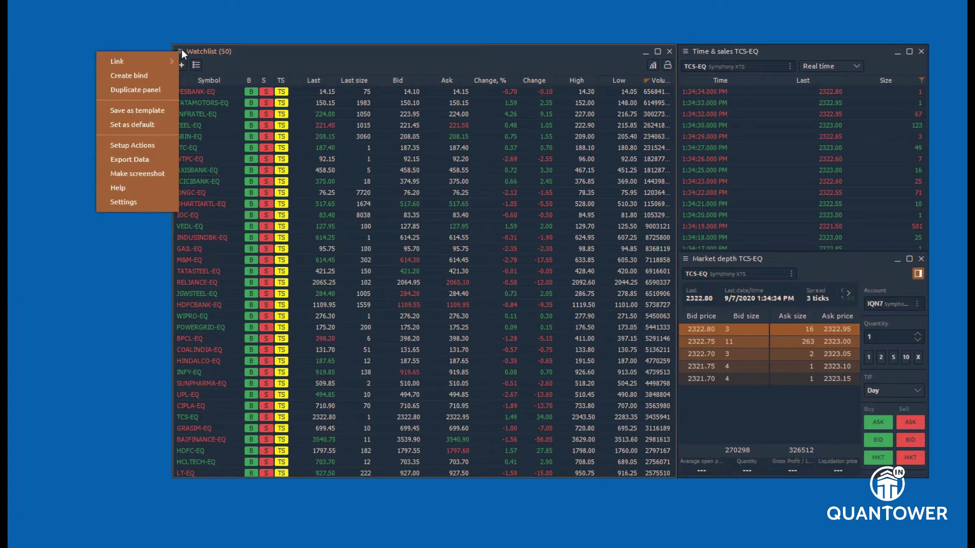
mouse_move(166, 54)
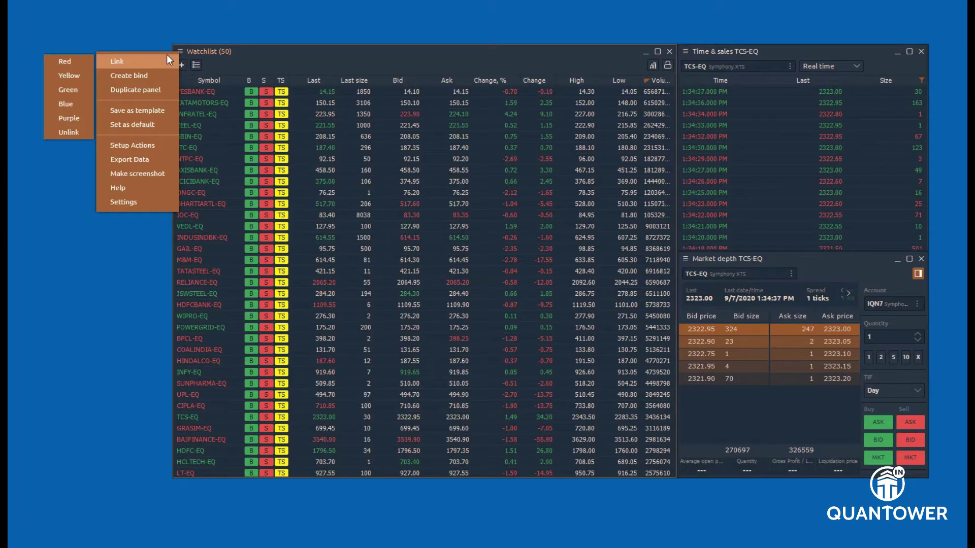
click(82, 62)
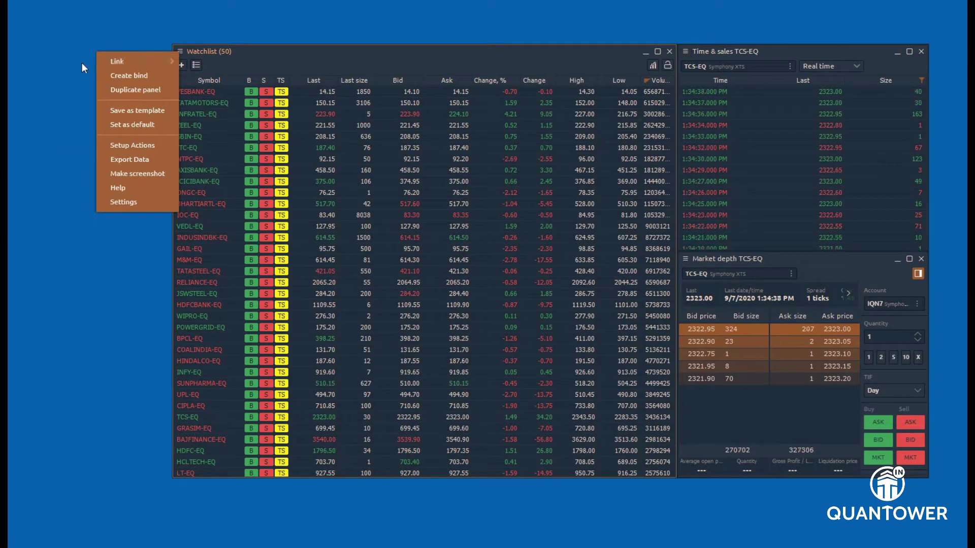
click(684, 50)
mouse_move(668, 56)
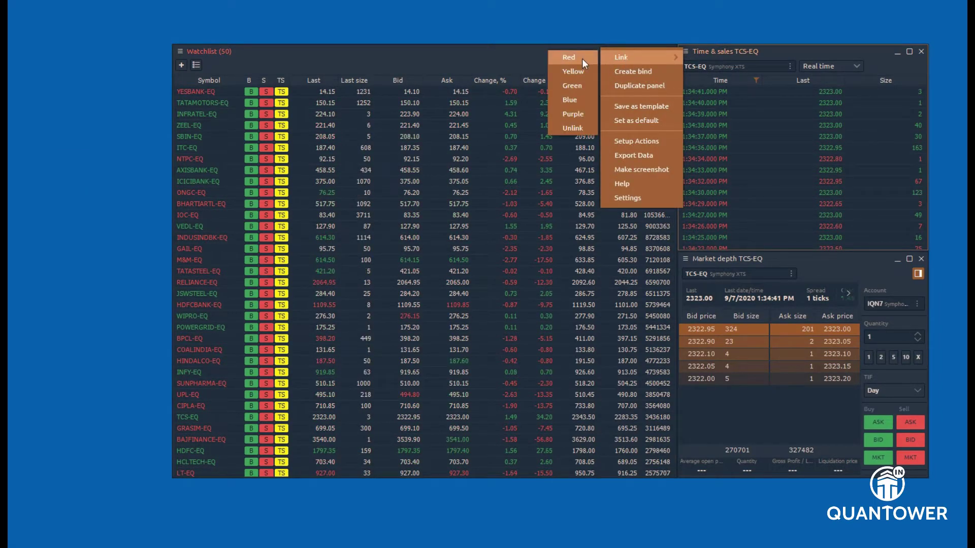
click(582, 59)
Link Market depth to red too, then select SBIN-EQ to load it in linked panels
click(686, 258)
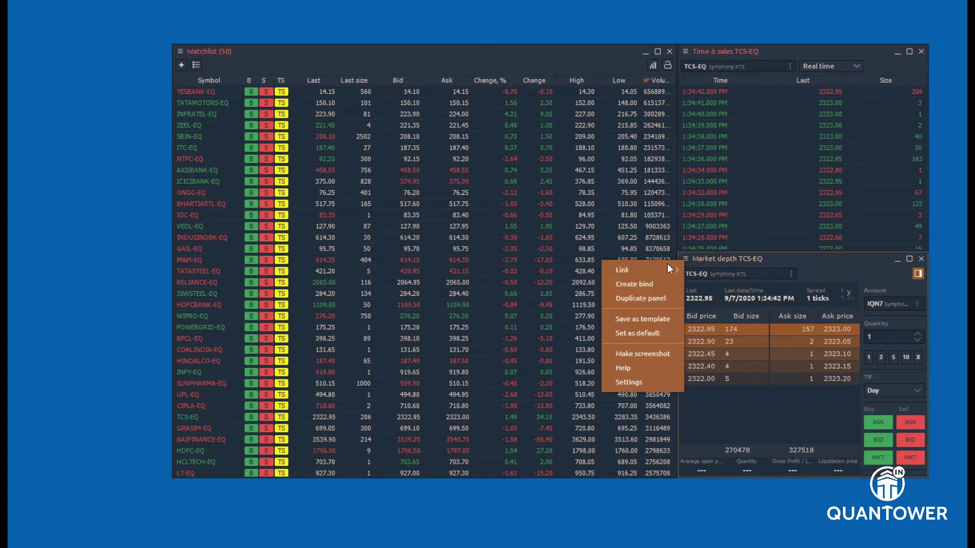
mouse_move(660, 265)
click(579, 270)
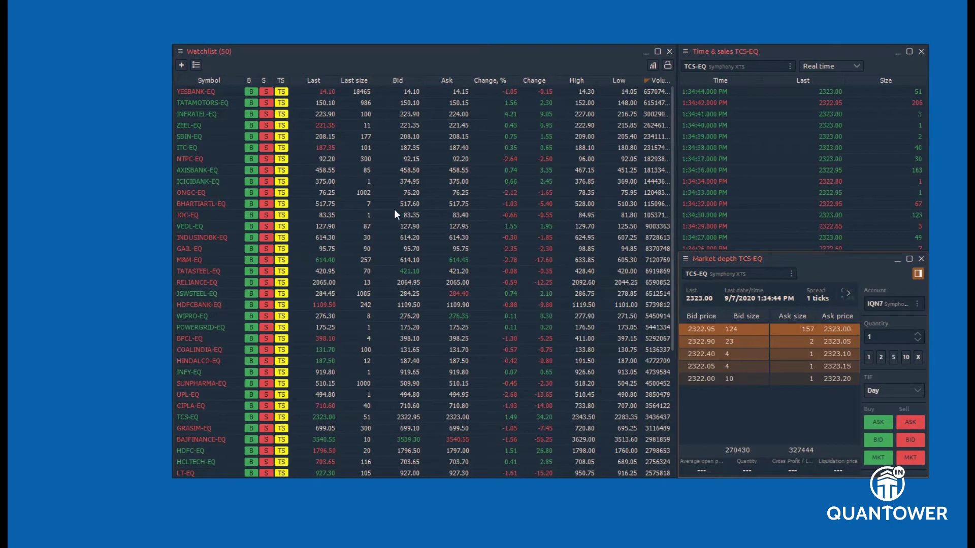
click(194, 112)
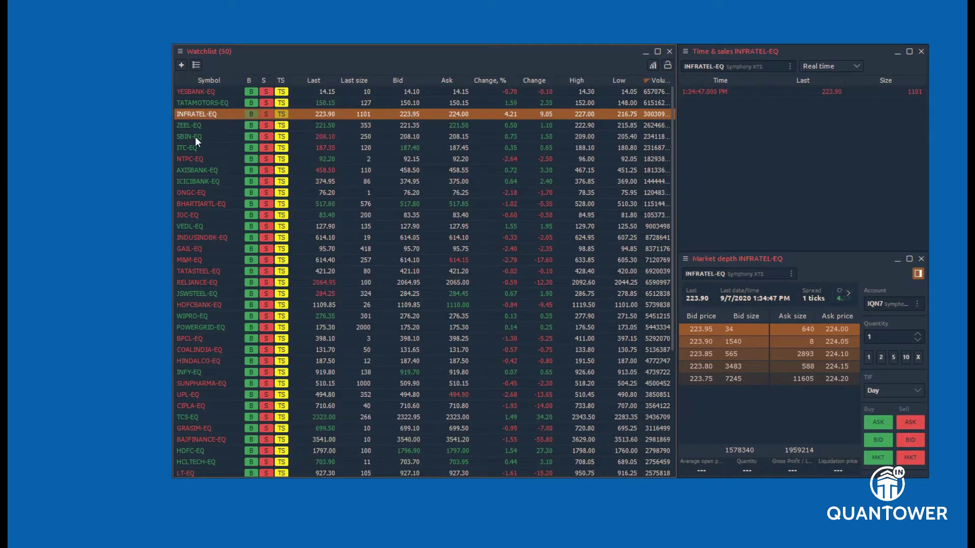
click(195, 136)
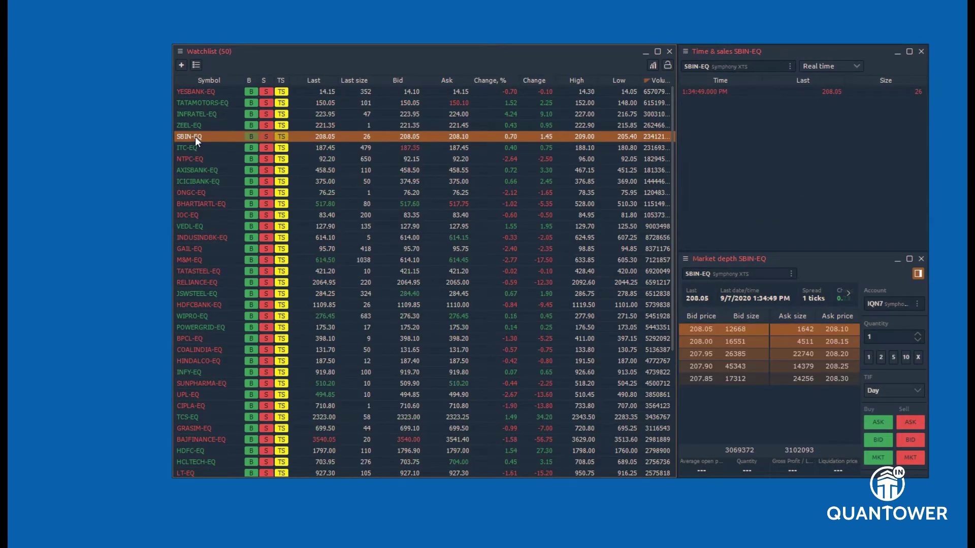
Duplicate the watchlist panel and reopen the watchlist's panel options menu
click(181, 53)
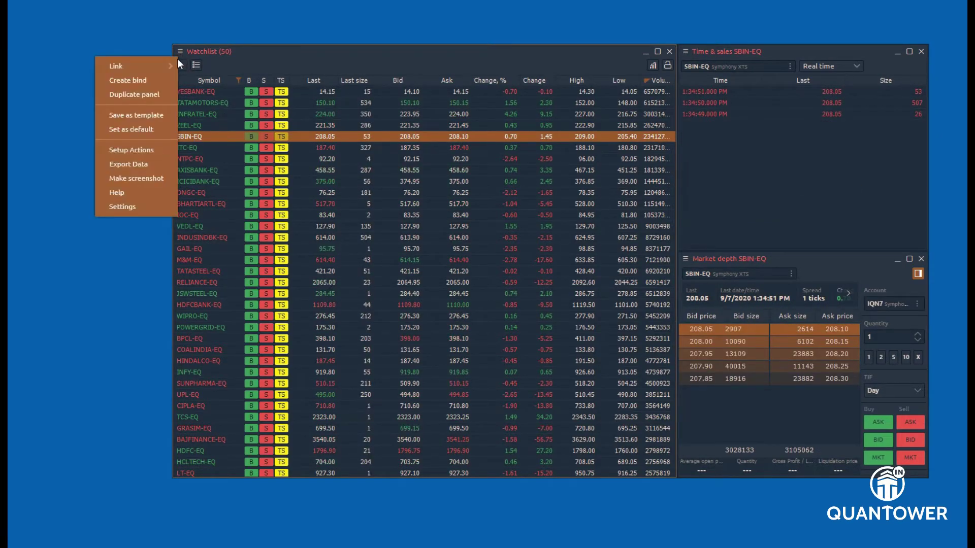
click(154, 93)
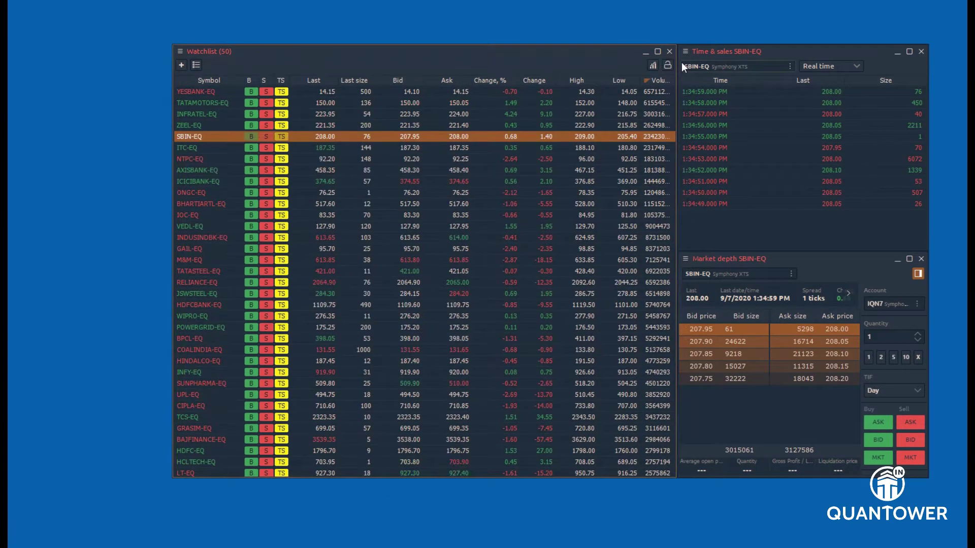
click(180, 51)
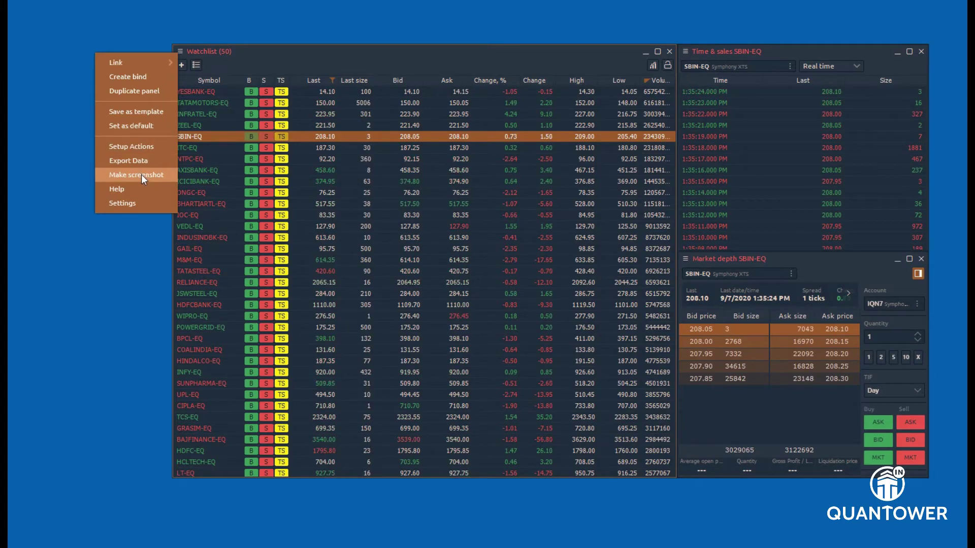
Give the watchlist the custom title 'MyWatchlist' in its View settings
click(130, 205)
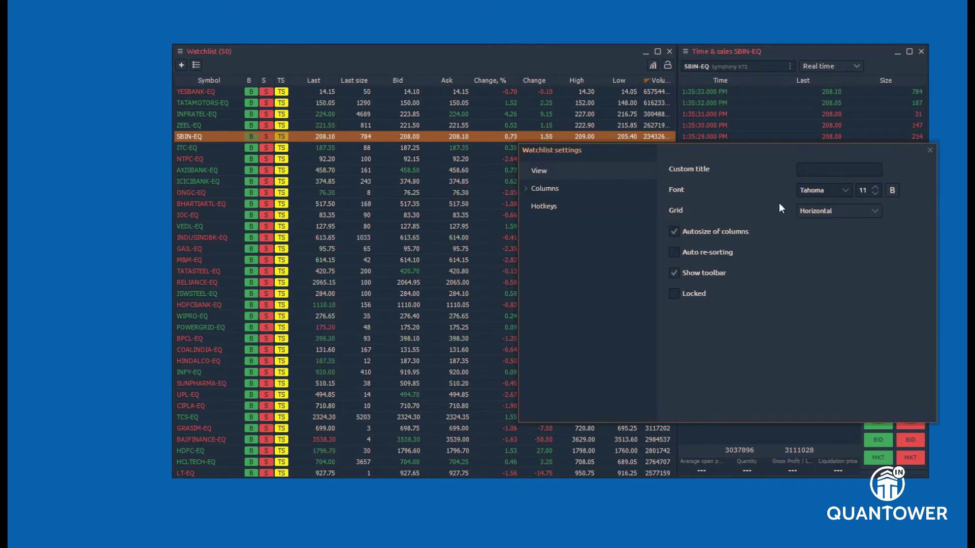
click(815, 171)
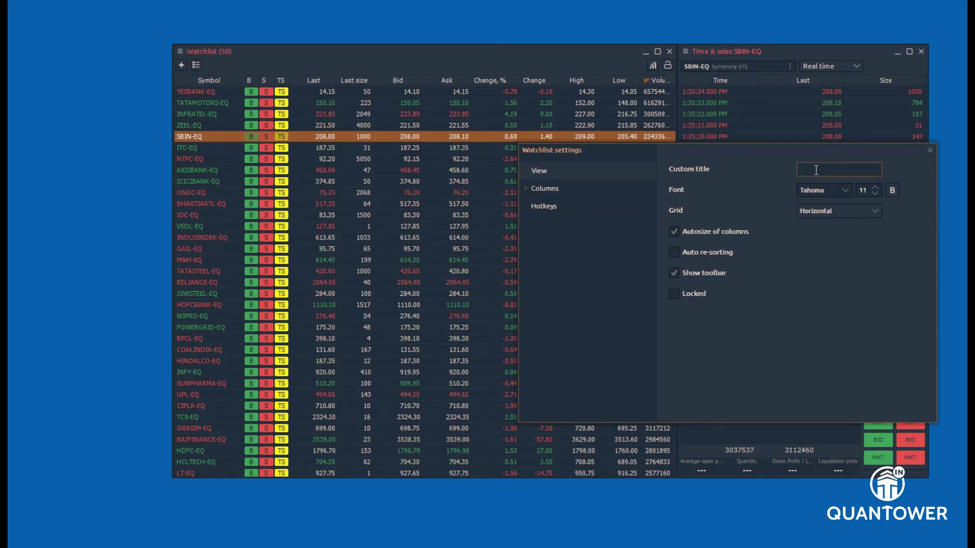
text(M)
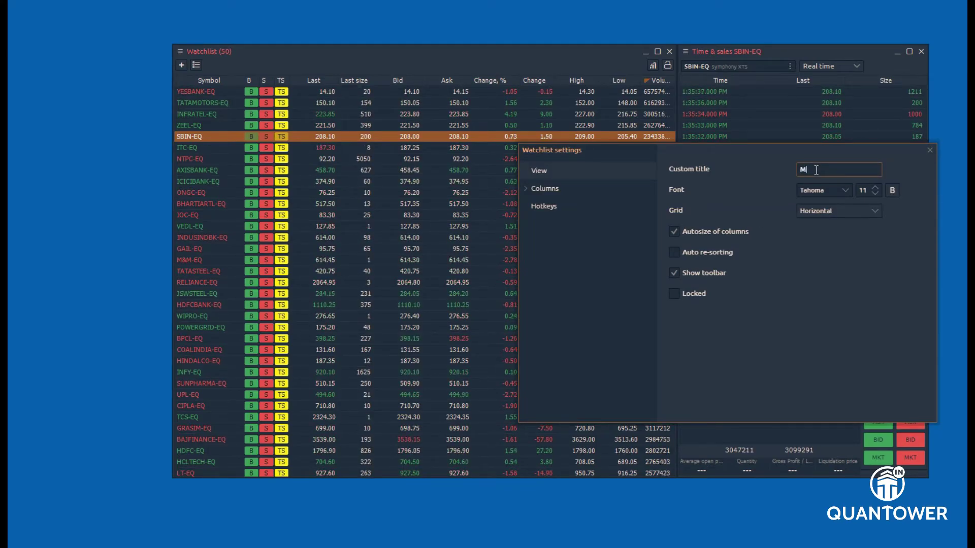
text(yWatch)
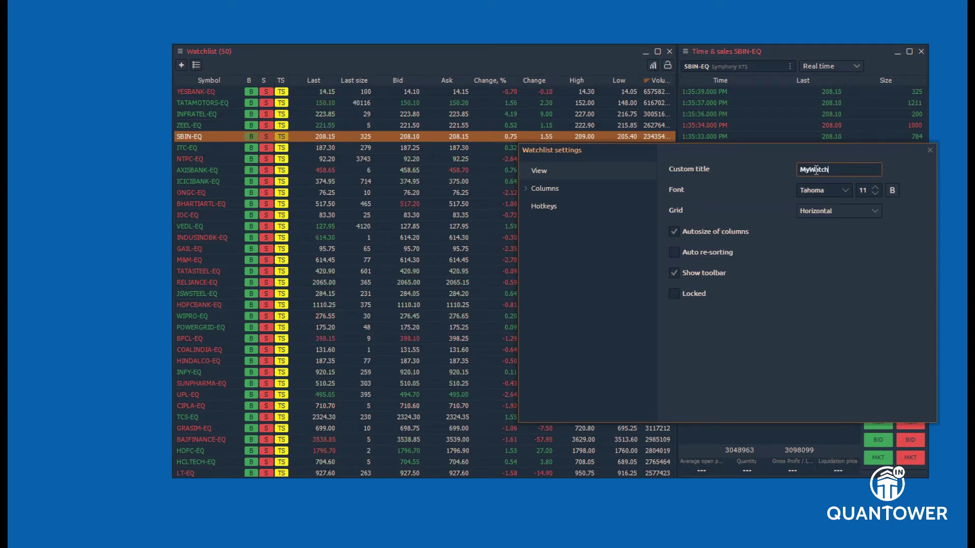
text(list)
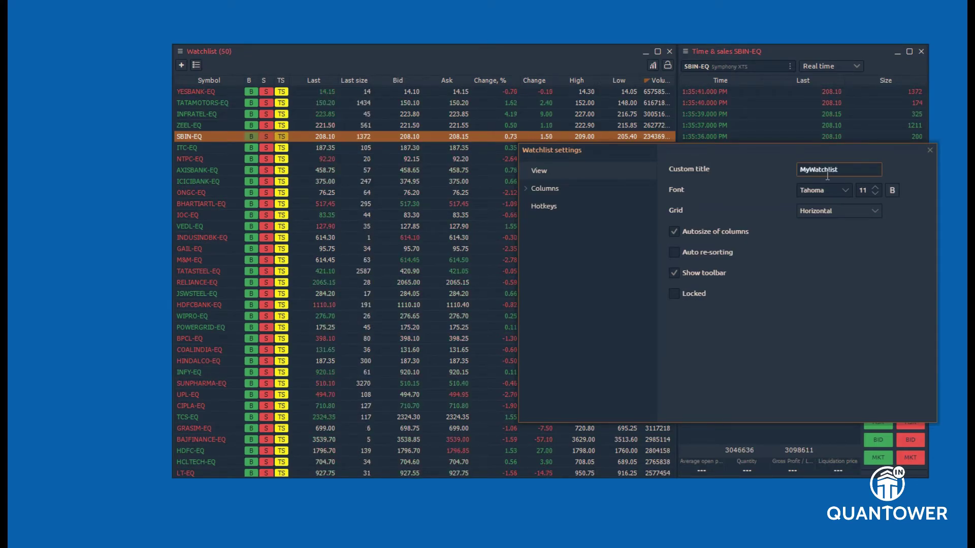
Leave the watchlist font at regular weight and Auto re-sorting unchecked
click(892, 191)
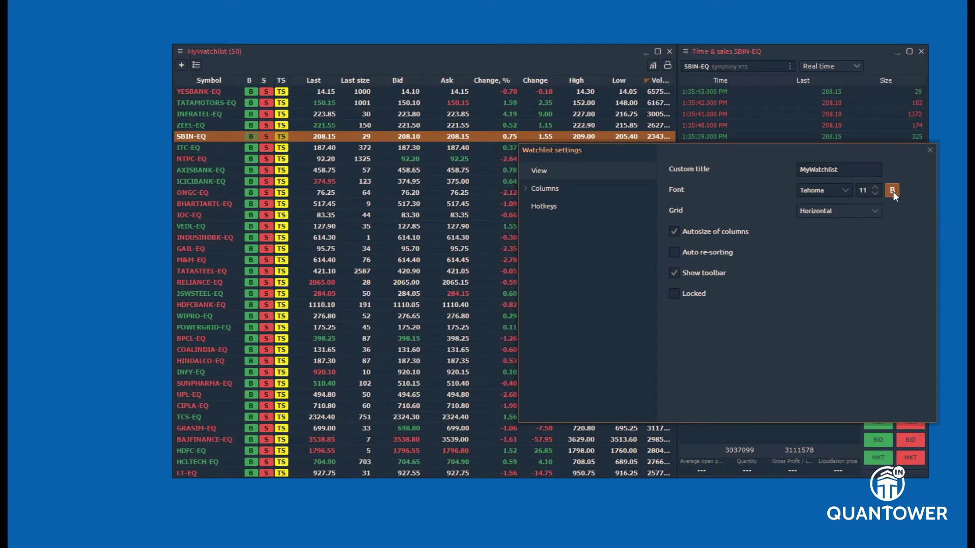
click(893, 190)
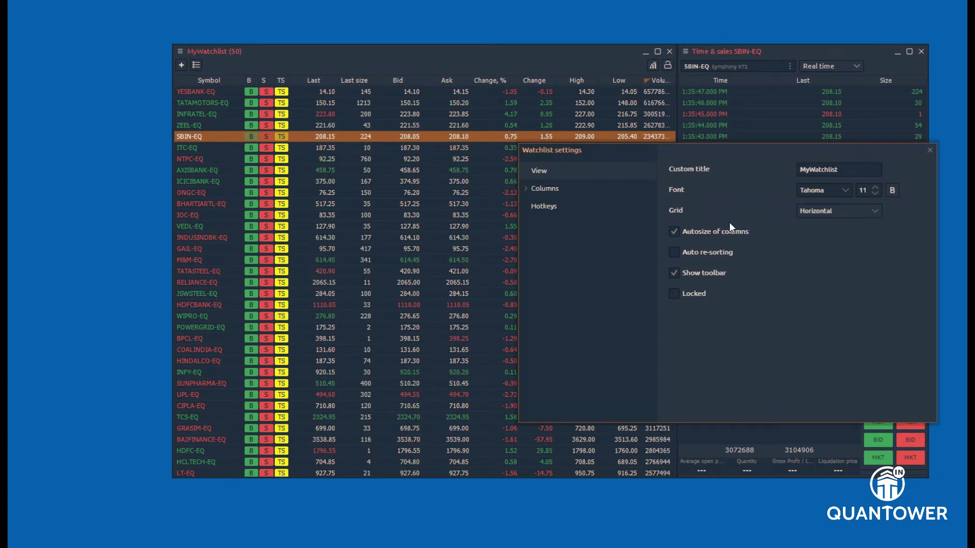
click(710, 250)
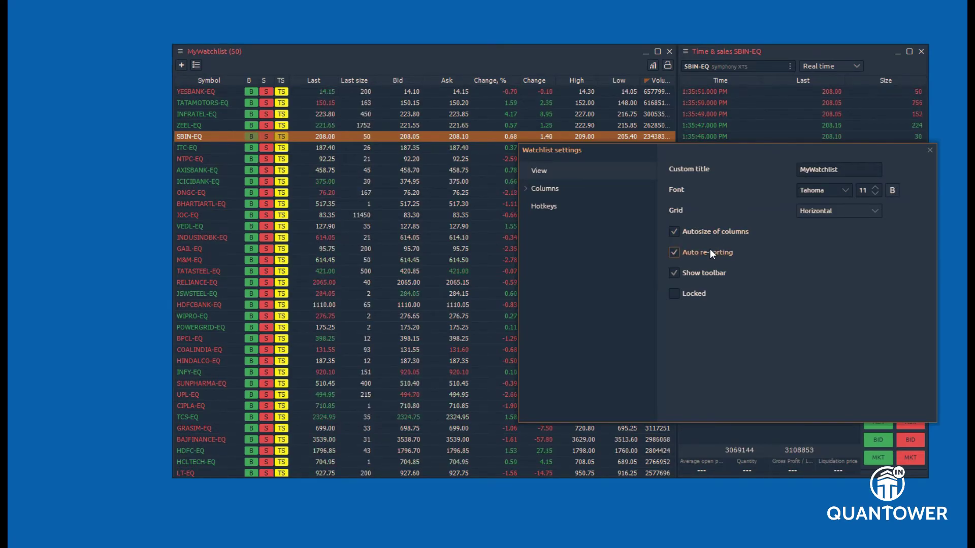
click(709, 249)
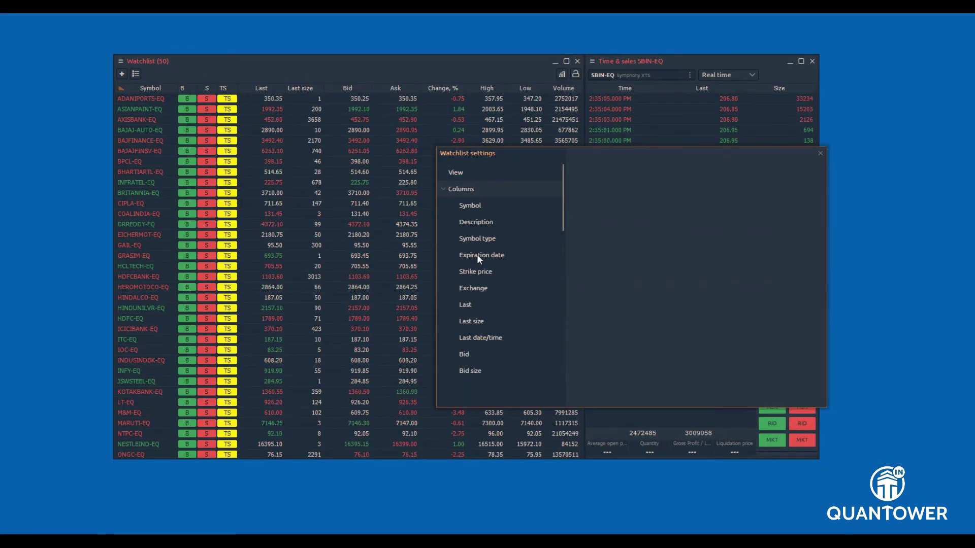
Set the Change, % column's Coloring mode to By sign, green up and red down
scroll(474, 313, down, 3)
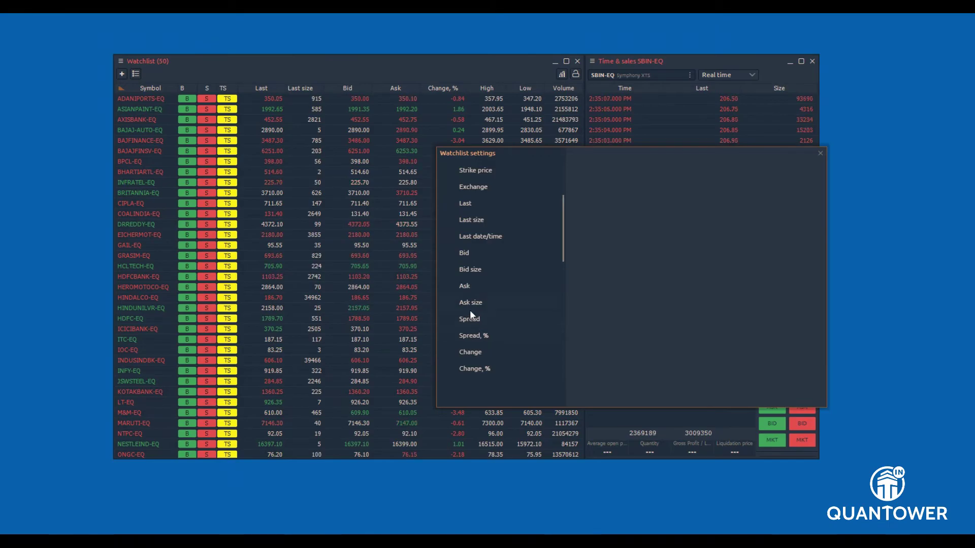
click(478, 367)
click(702, 326)
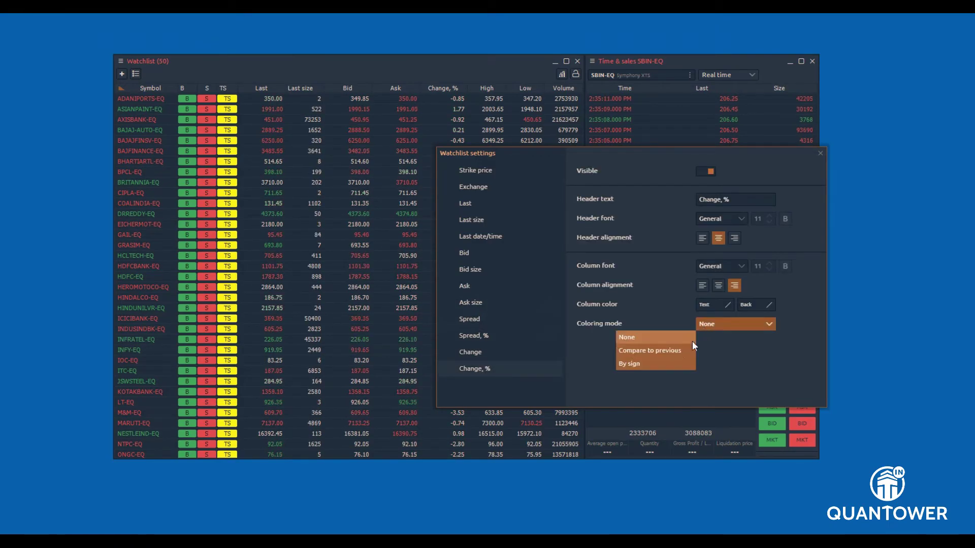
click(657, 362)
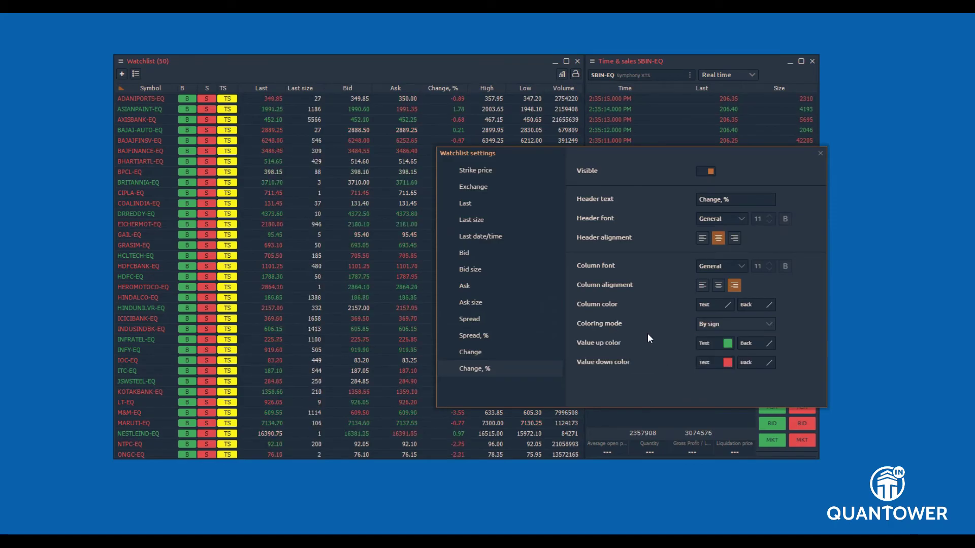
scroll(509, 308, down, 8)
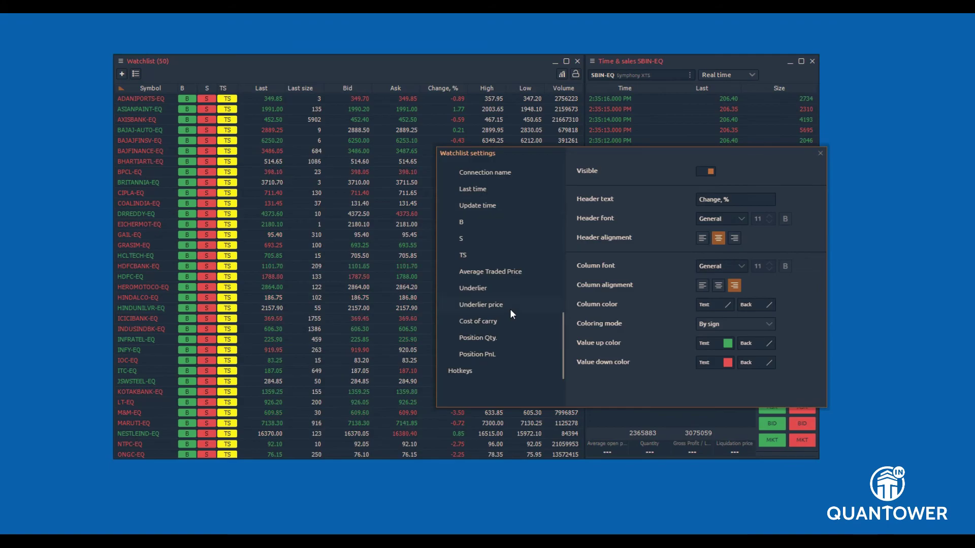
scroll(510, 309, up, 3)
scroll(510, 308, up, 8)
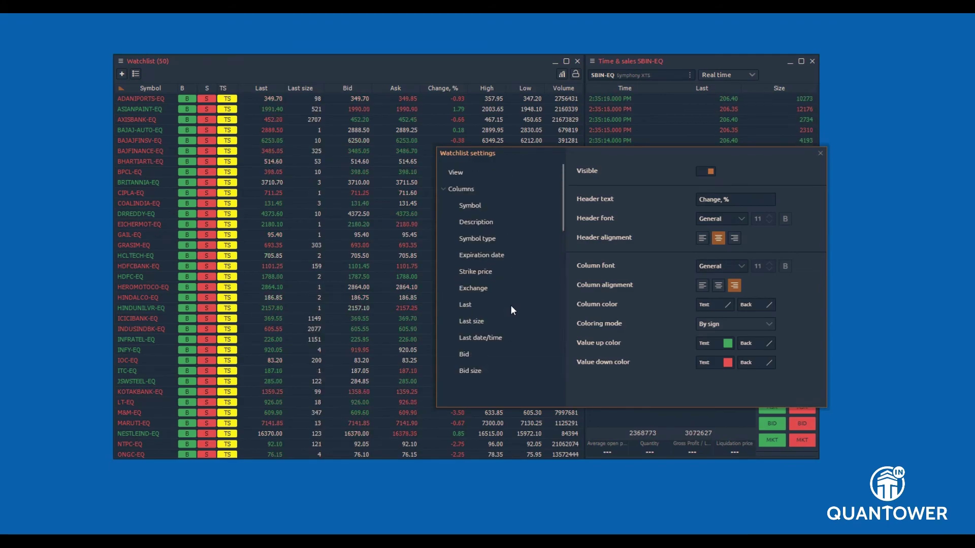
Collapse Columns and show the Hotkeys for Save symbol list, Add symbol and Clear table
click(448, 188)
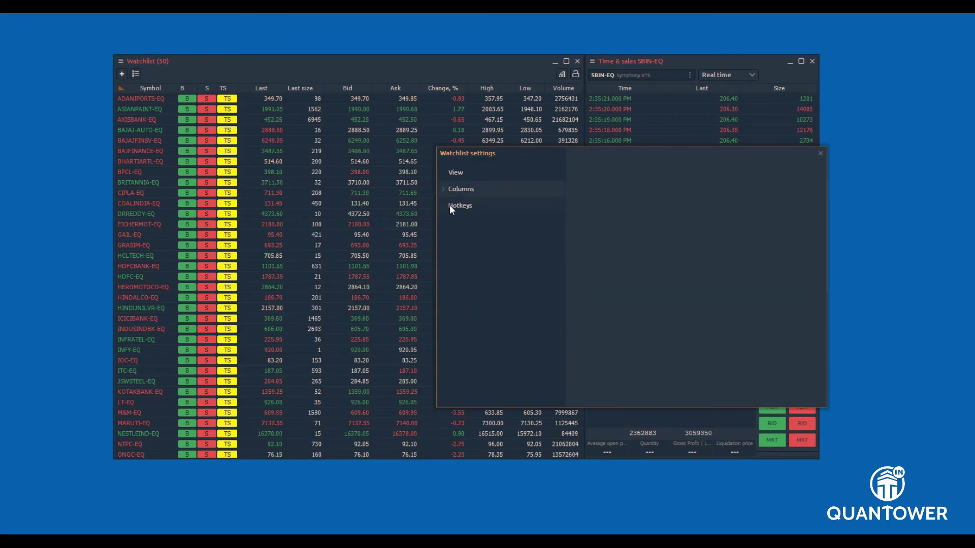
click(451, 206)
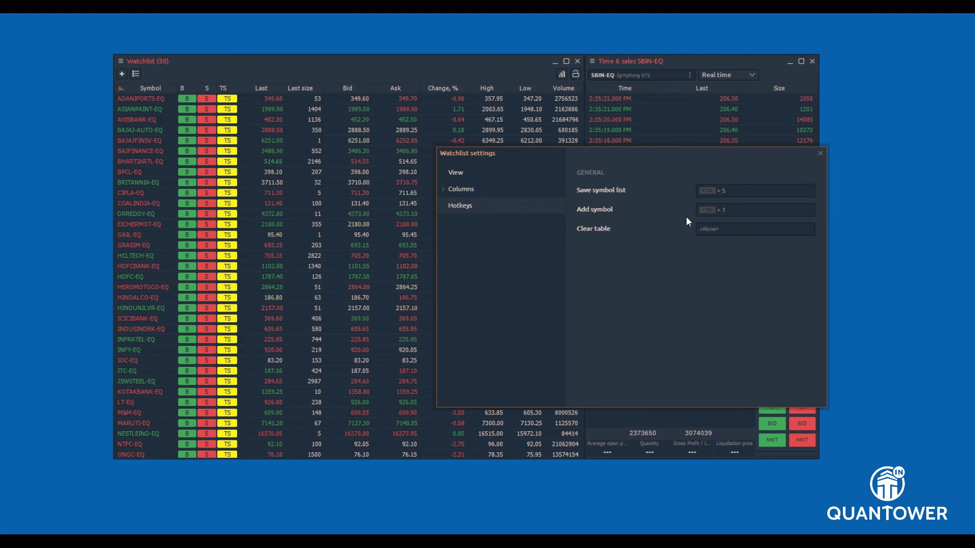